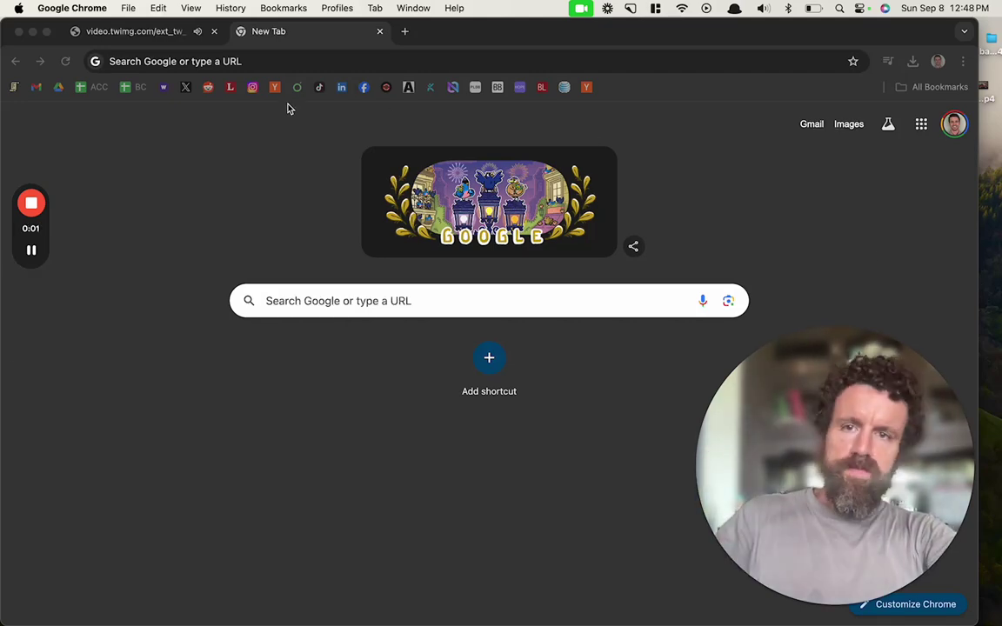
# - Open Hacker News's newest Show HN submissions and go to the second page of the list
pyautogui.click(276, 89)
pyautogui.scroll(-5, 174, 236)
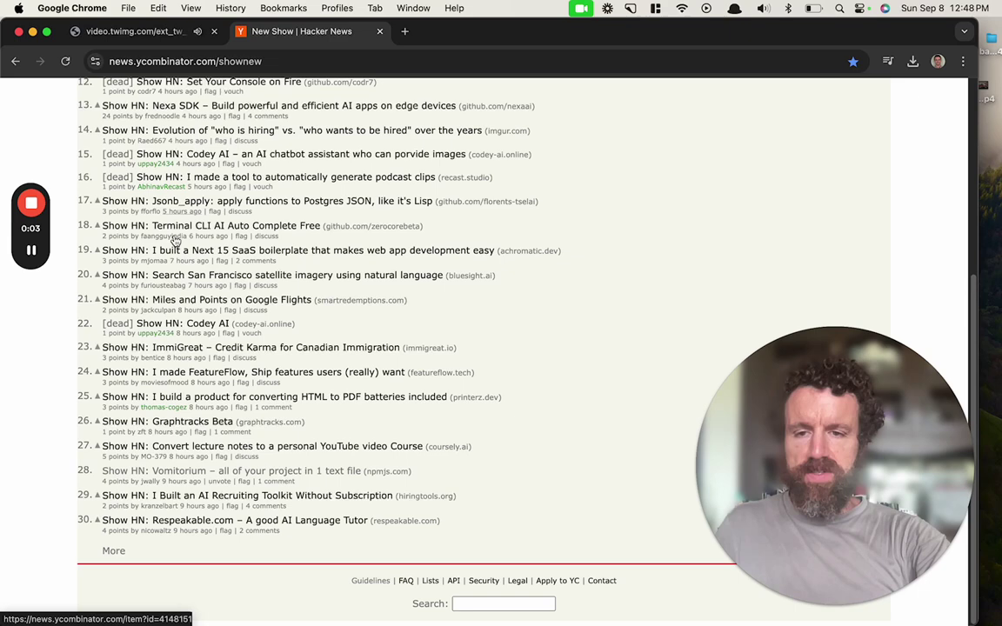
pyautogui.click(114, 552)
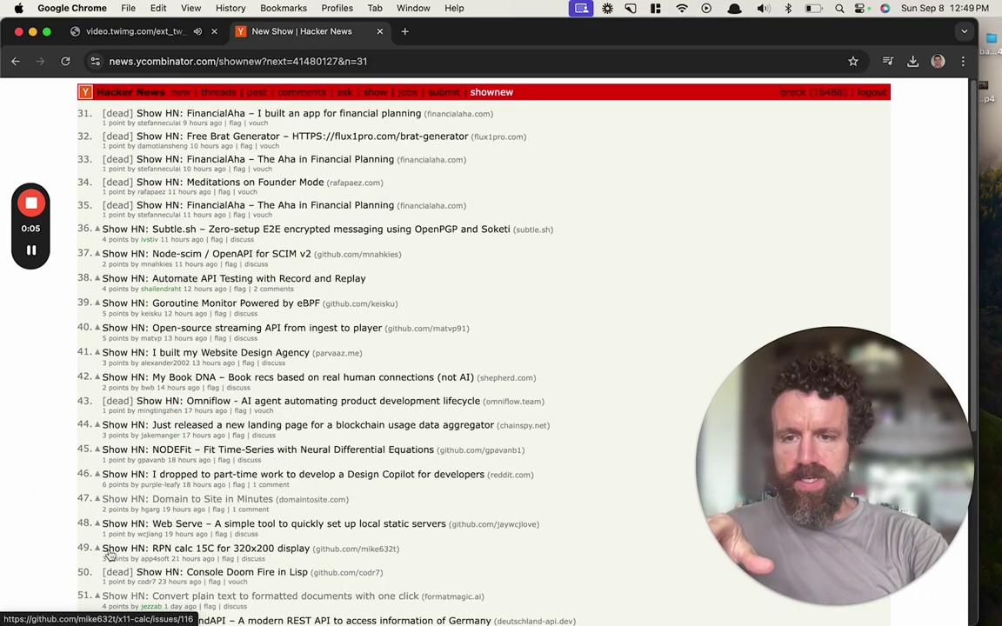
# - Open the "Convert plain text to formatted documents with one click" submission's site in a new tab and switch to it
pyautogui.scroll(-5, 104, 552)
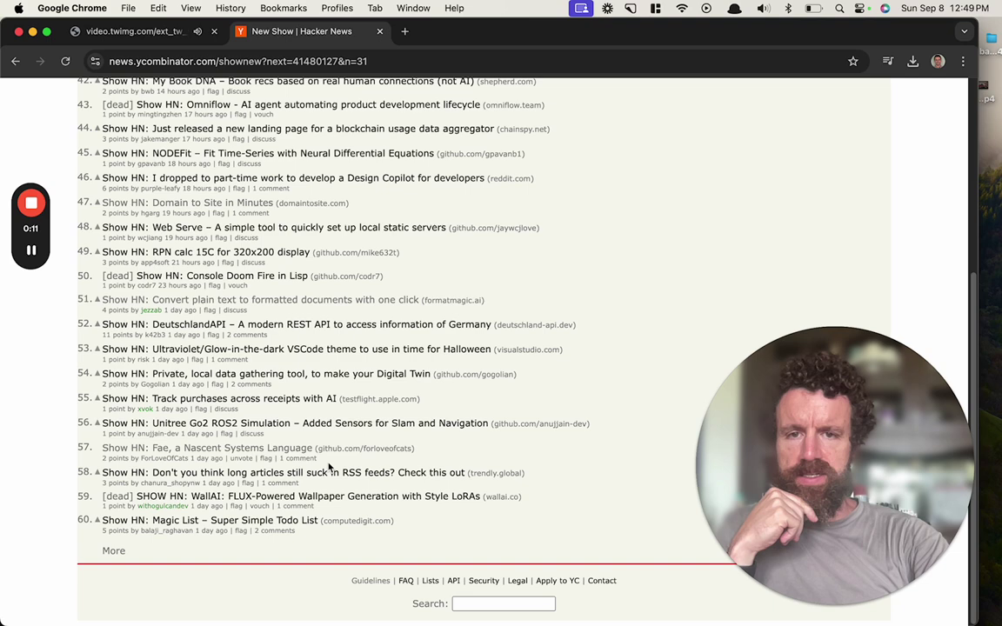
pyautogui.scroll(1, 174, 423)
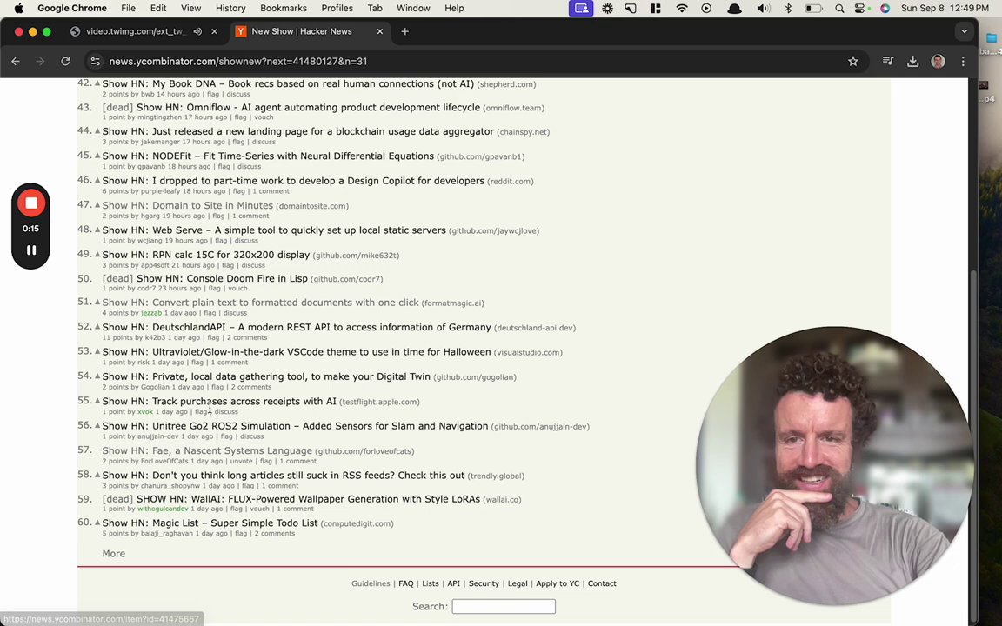
pyautogui.scroll(1, 205, 400)
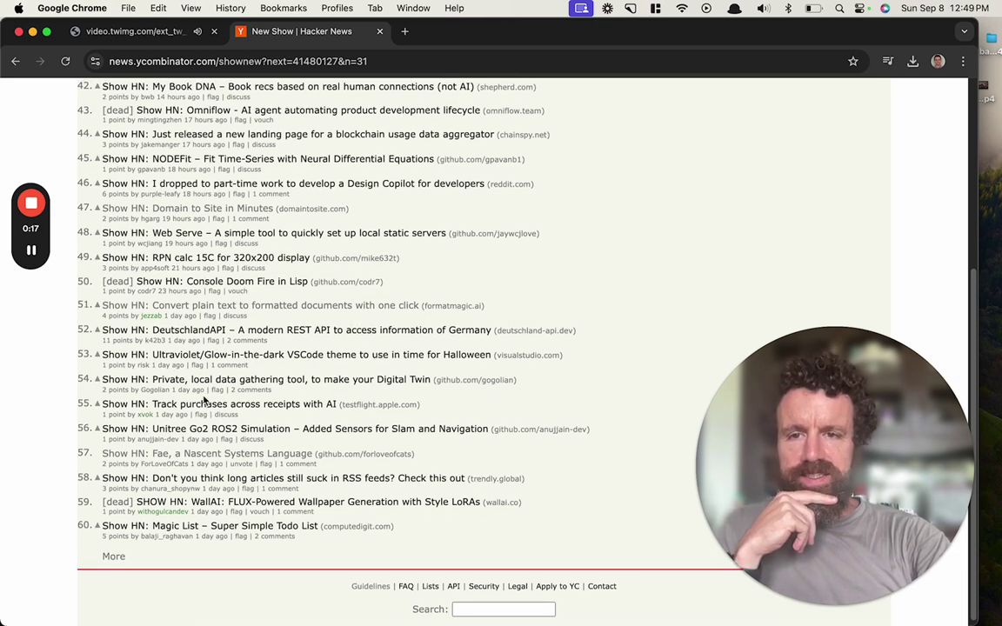
pyautogui.scroll(3, 205, 400)
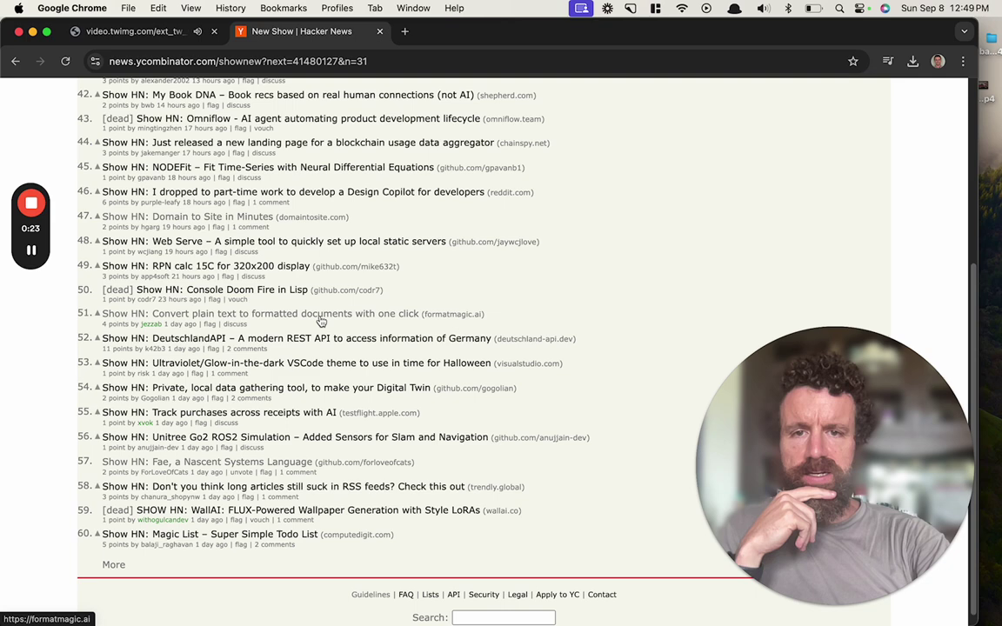
pyautogui.rightClick(320, 321)
pyautogui.click(352, 323)
pyautogui.click(496, 33)
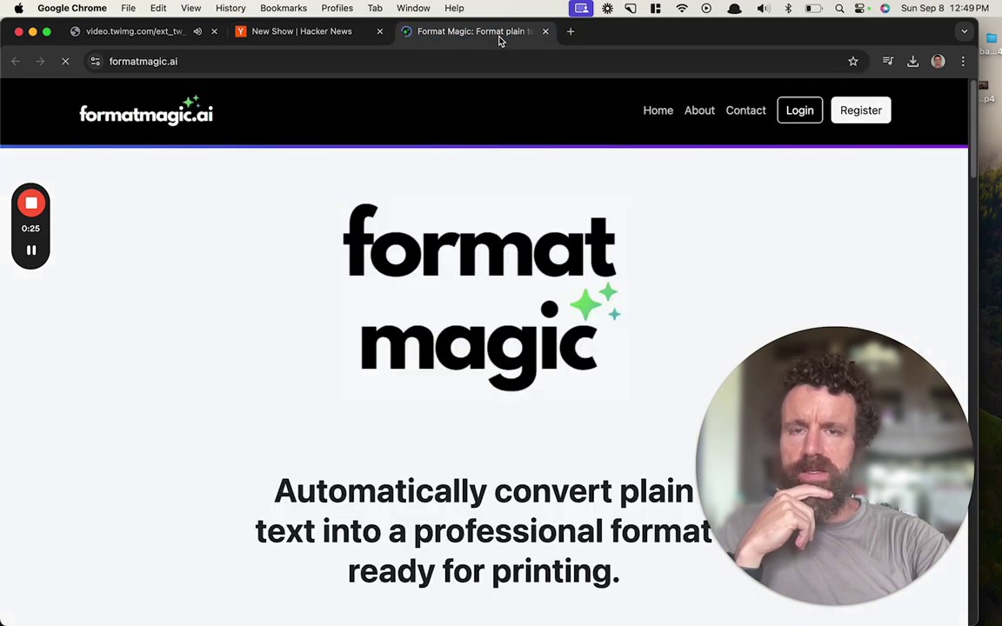
# - Read through the Format Magic landing page down to the category selection and text entry area
pyautogui.scroll(-5, 340, 196)
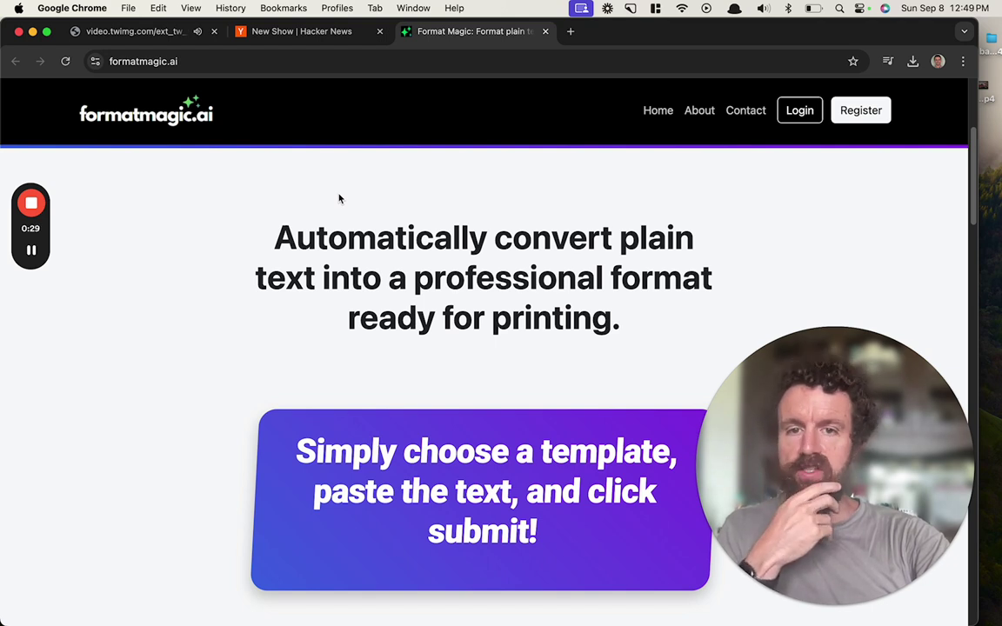
pyautogui.scroll(-3, 339, 198)
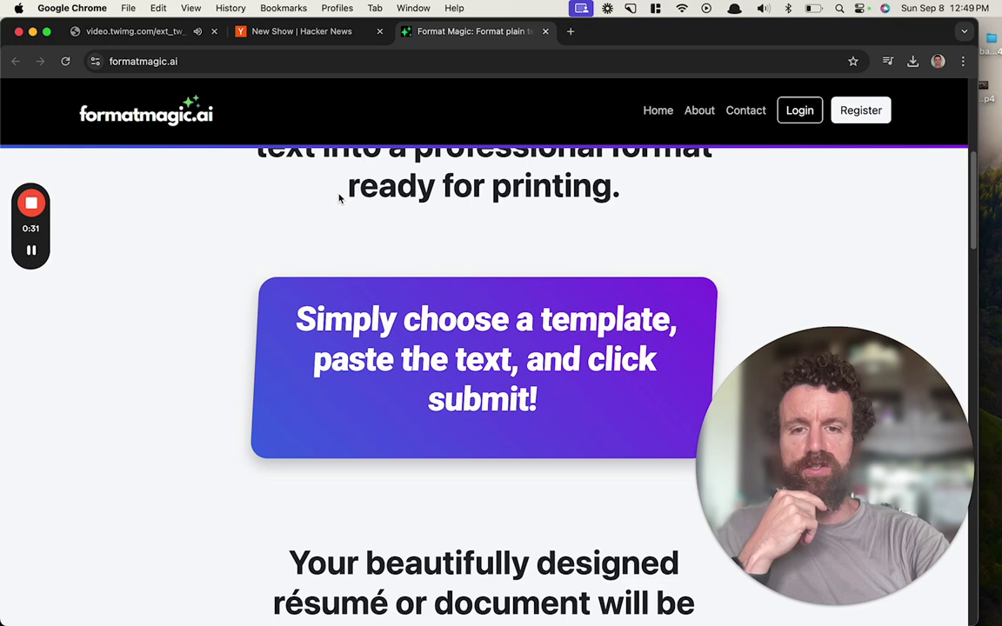
pyautogui.scroll(-5, 339, 198)
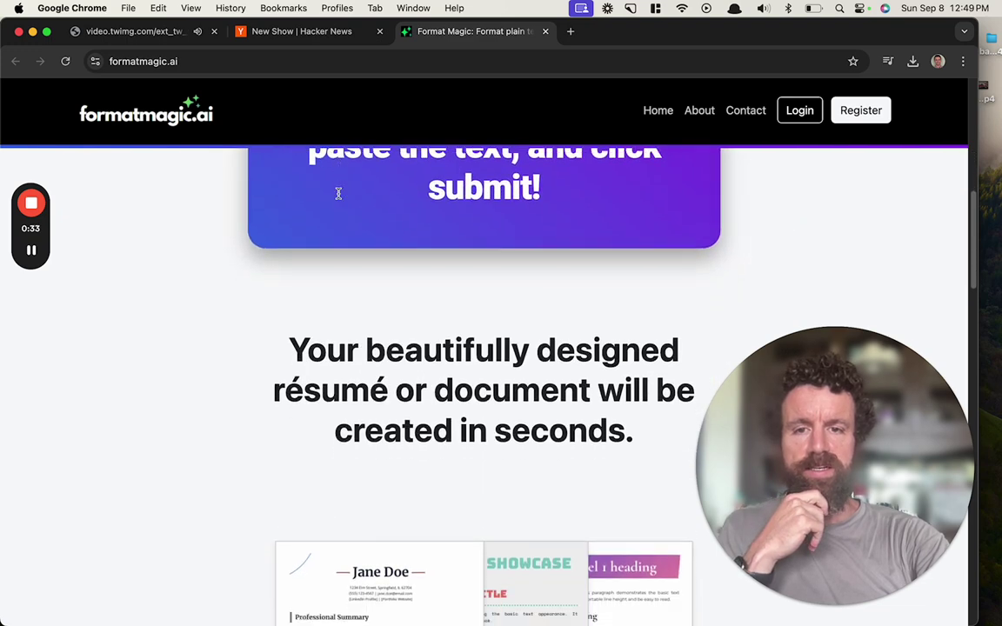
pyautogui.scroll(-3, 340, 198)
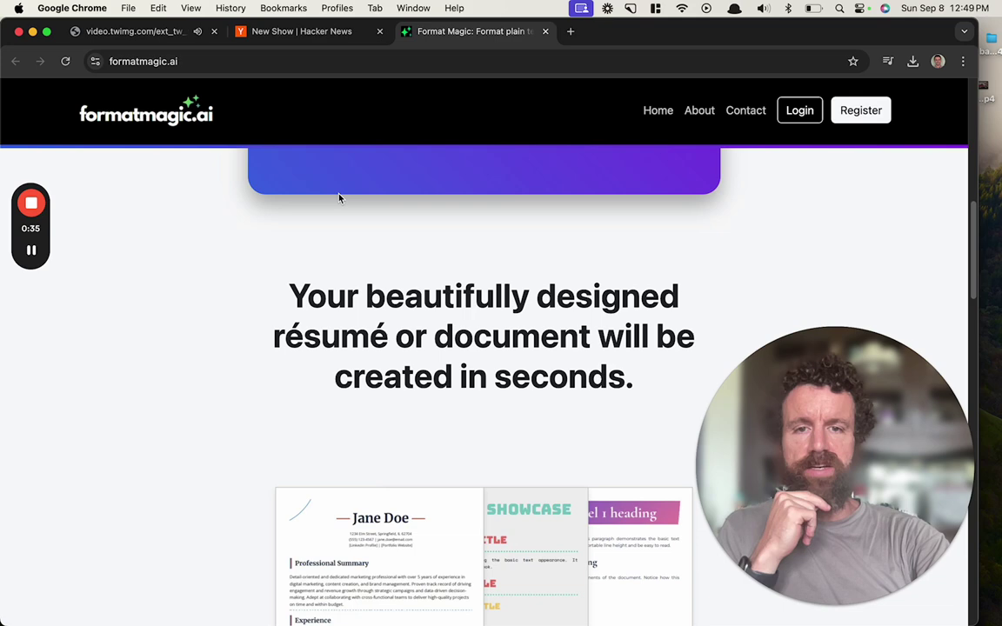
pyautogui.scroll(-10, 339, 199)
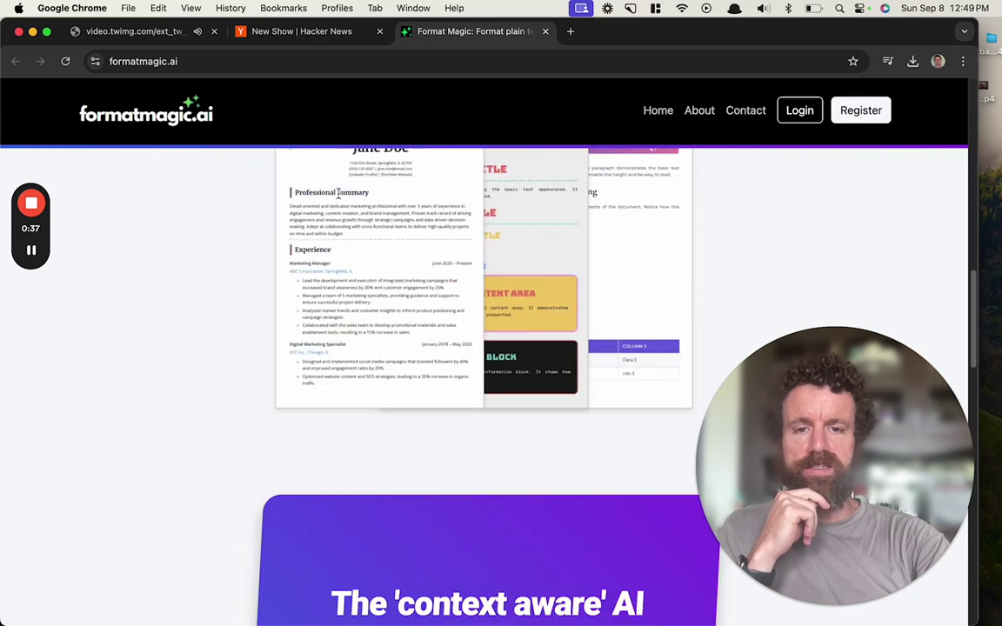
pyautogui.scroll(-7, 339, 199)
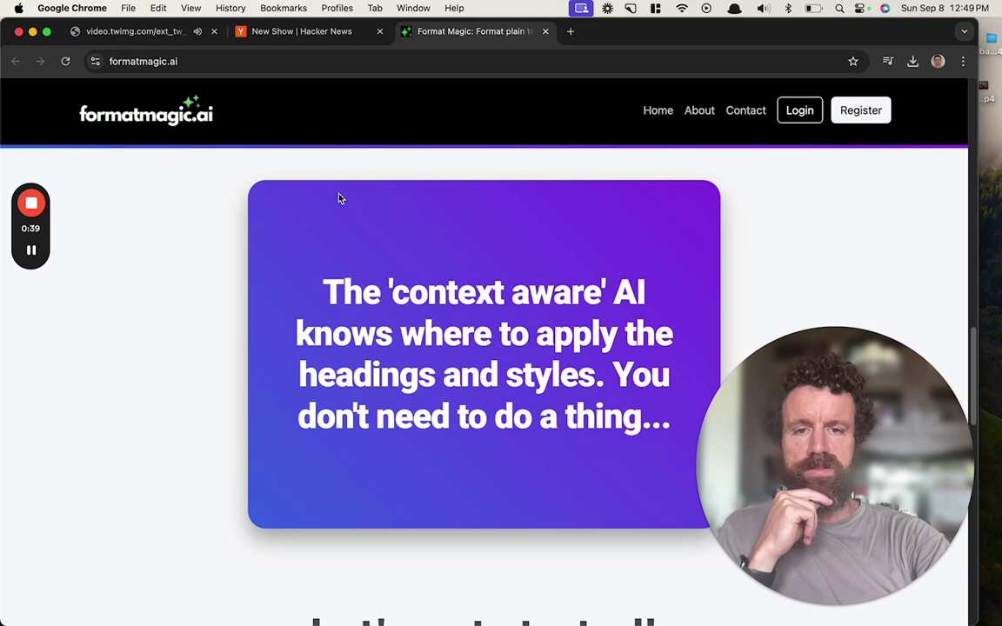
pyautogui.scroll(-9, 340, 198)
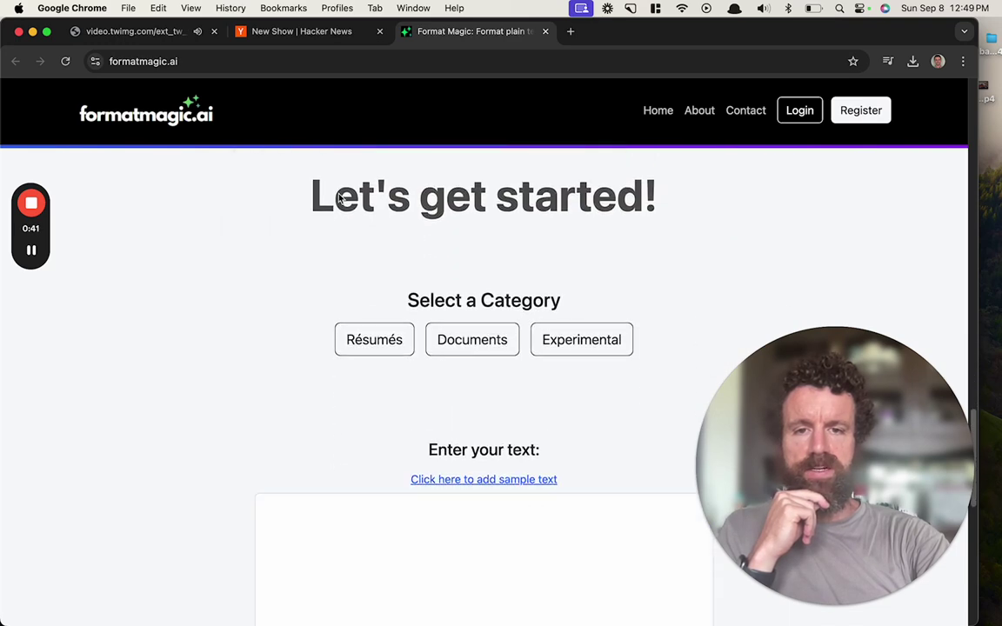
pyautogui.scroll(3, 338, 195)
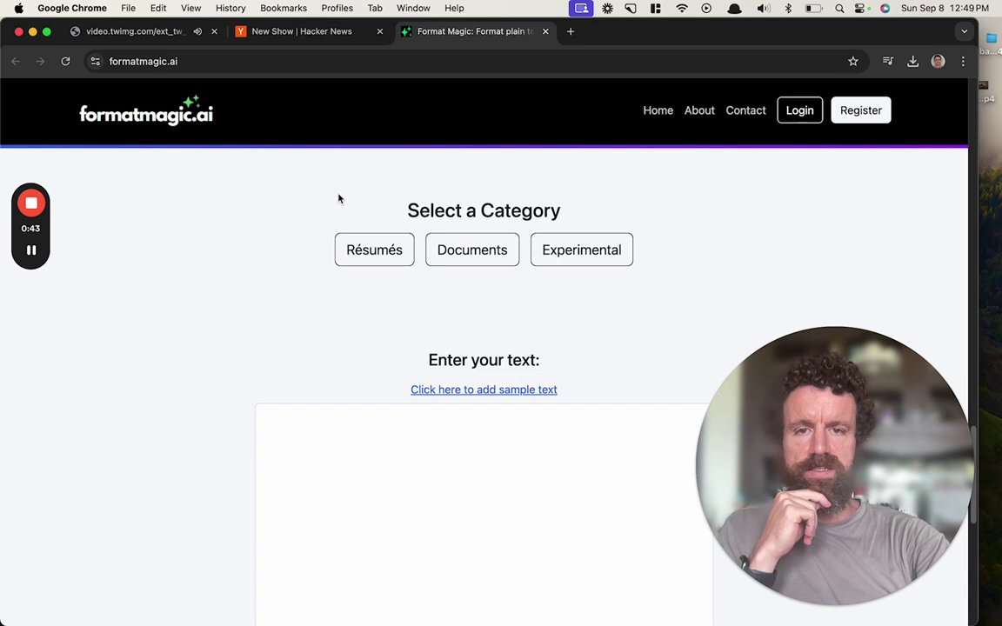
# - Go to breckyunits.com in a new tab and open the post "The Tallest Tree"
pyautogui.click(570, 32)
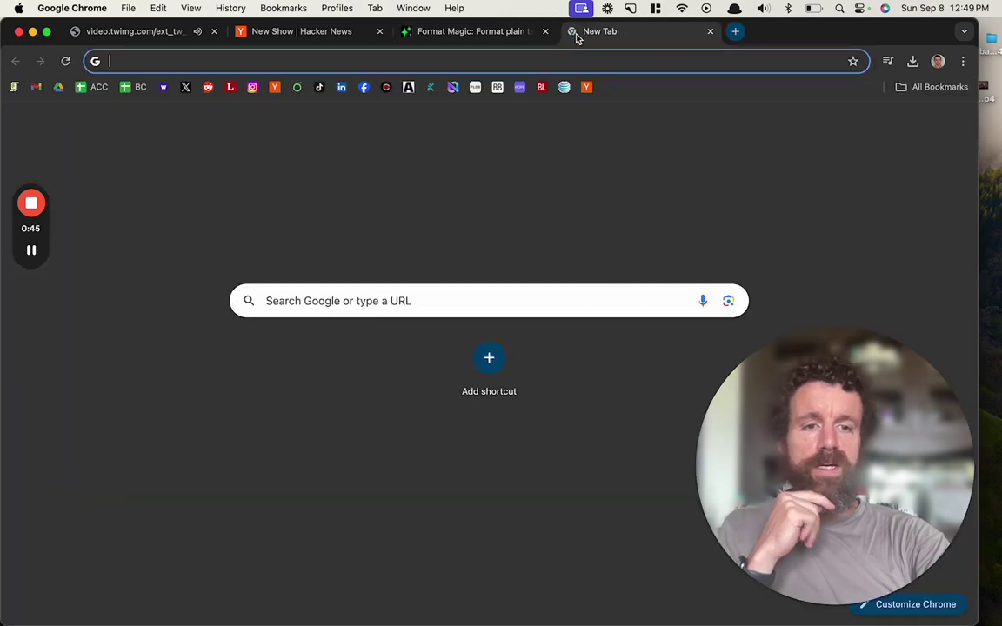
pyautogui.write('bre')
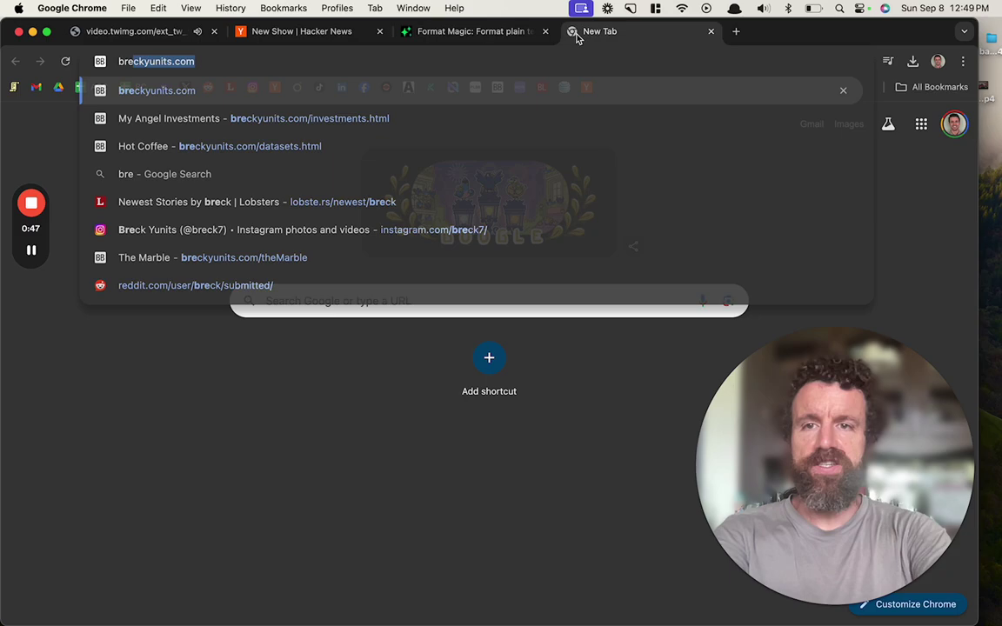
pyautogui.press('Return')
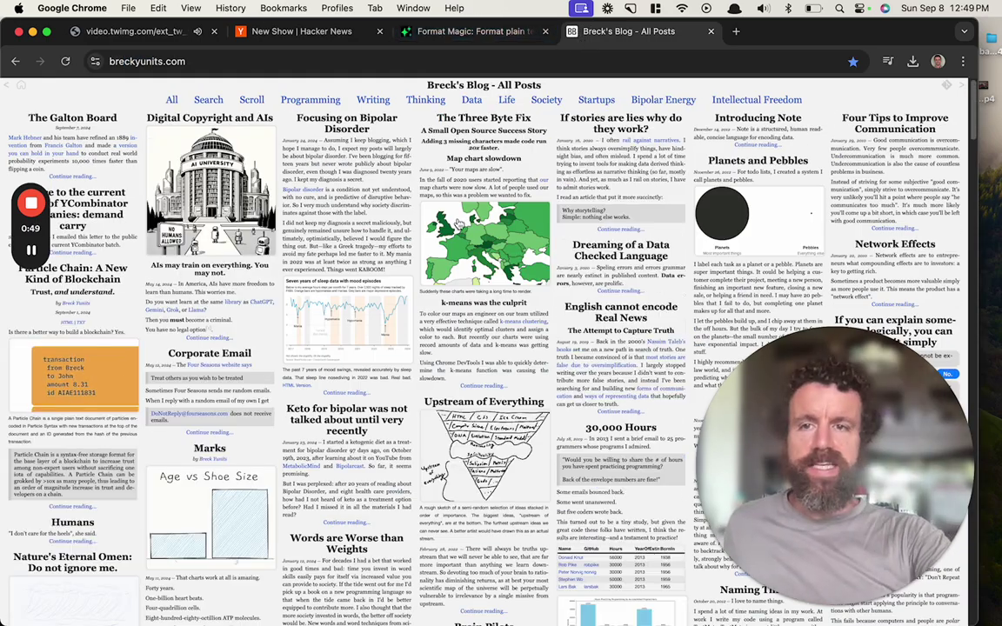
pyautogui.scroll(-15, 377, 187)
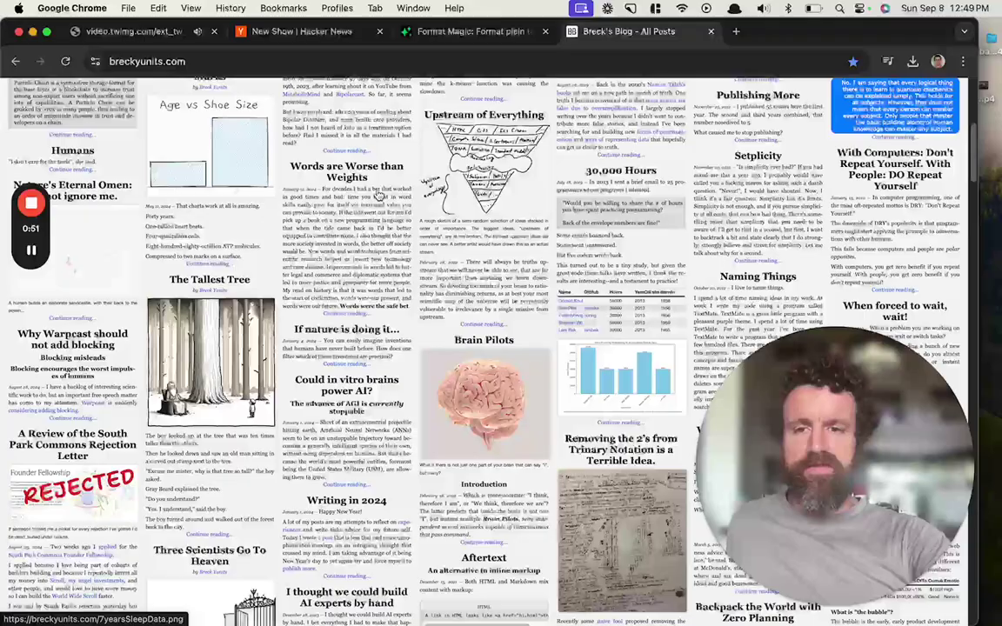
pyautogui.scroll(5, 376, 189)
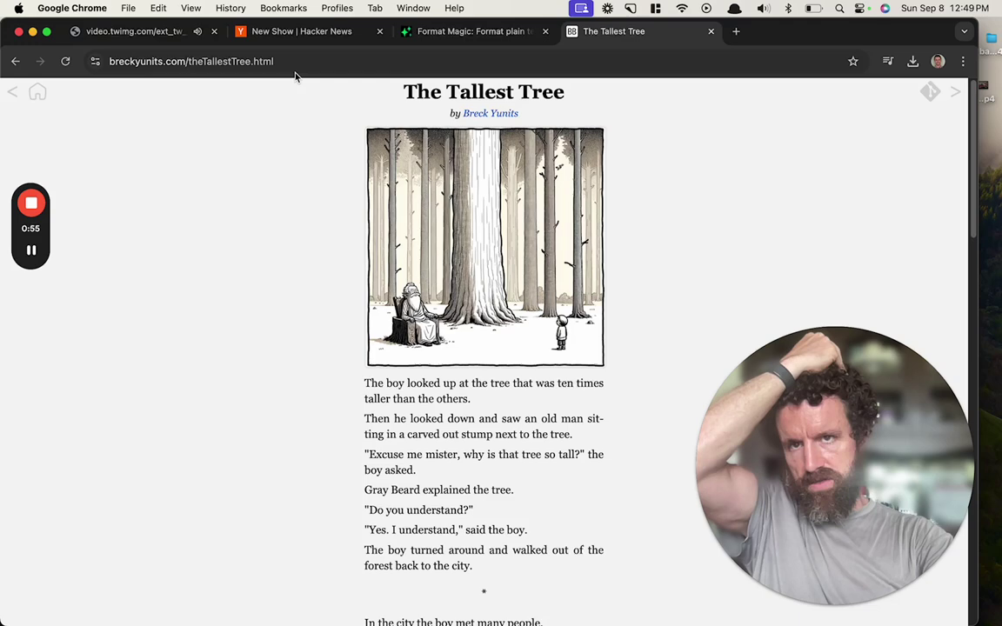
# - Open the post's plain text version, theTallestTree.txt, and copy its entire text
pyautogui.doubleClick(305, 62)
pyautogui.write('t')
pyautogui.press('Return')
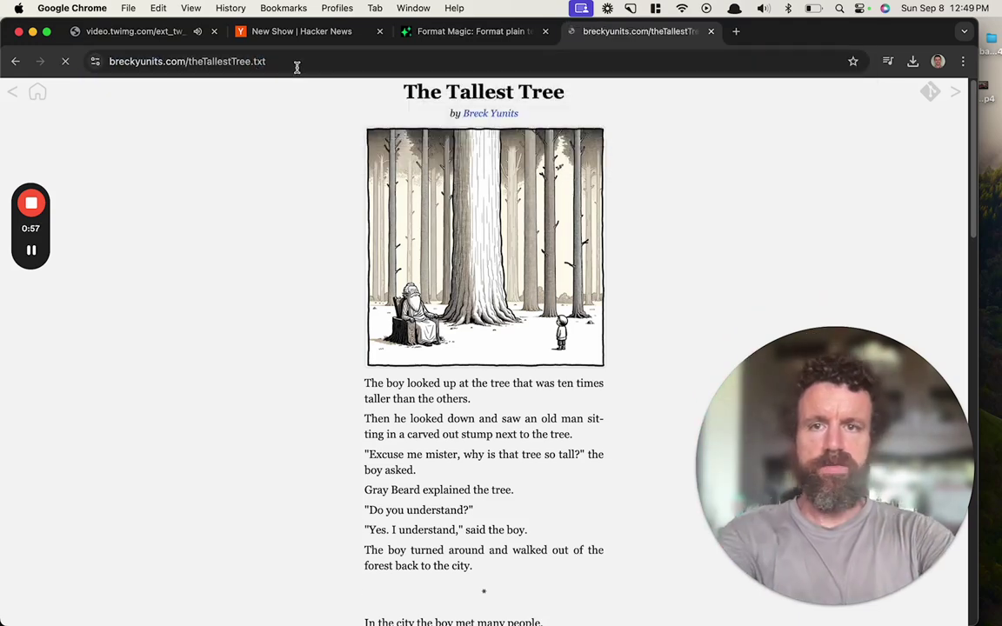
pyautogui.click(298, 65)
pyautogui.click(362, 257)
pyautogui.press('super+a')
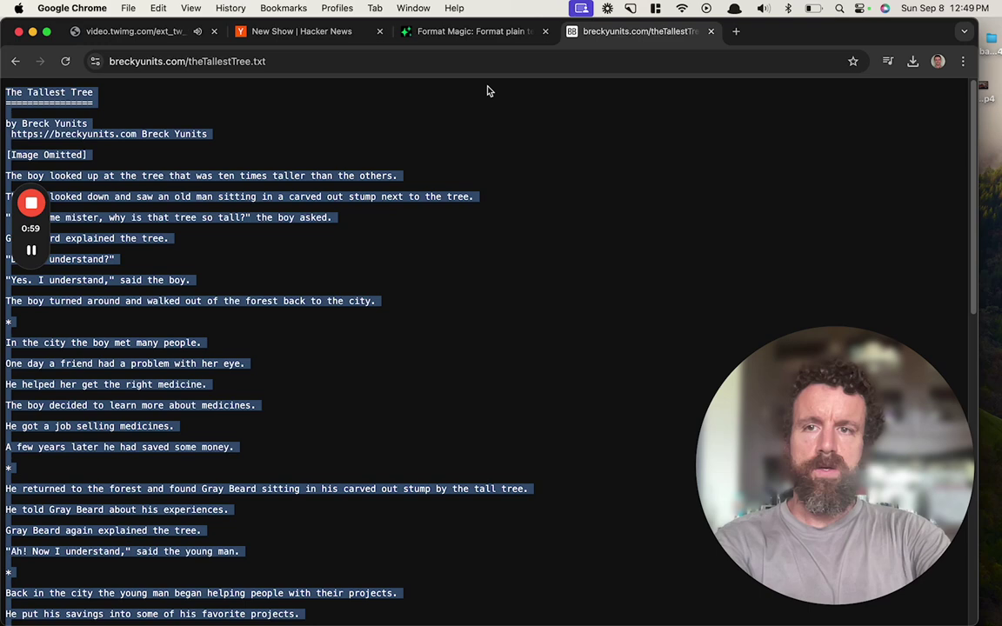
# - Paste the Tallest Tree text into Format Magic's text entry area and try to format it
pyautogui.click(477, 35)
pyautogui.click(468, 470)
pyautogui.press('super+v')
pyautogui.scroll(-10, 224, 342)
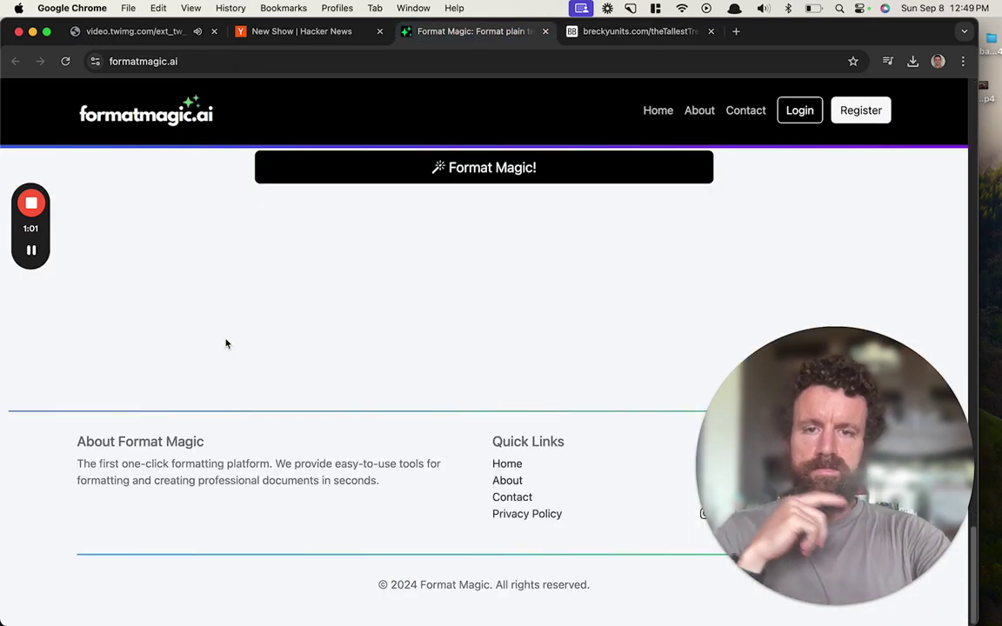
pyautogui.click(450, 178)
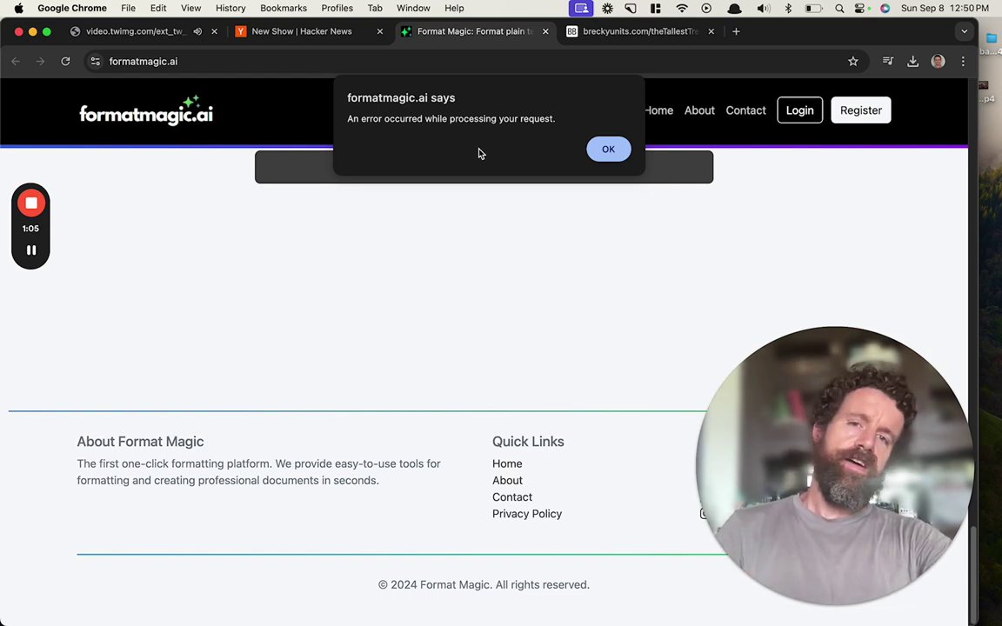
pyautogui.click(608, 149)
# - Retry formatting the pasted Tallest Tree text
pyautogui.scroll(5, 549, 251)
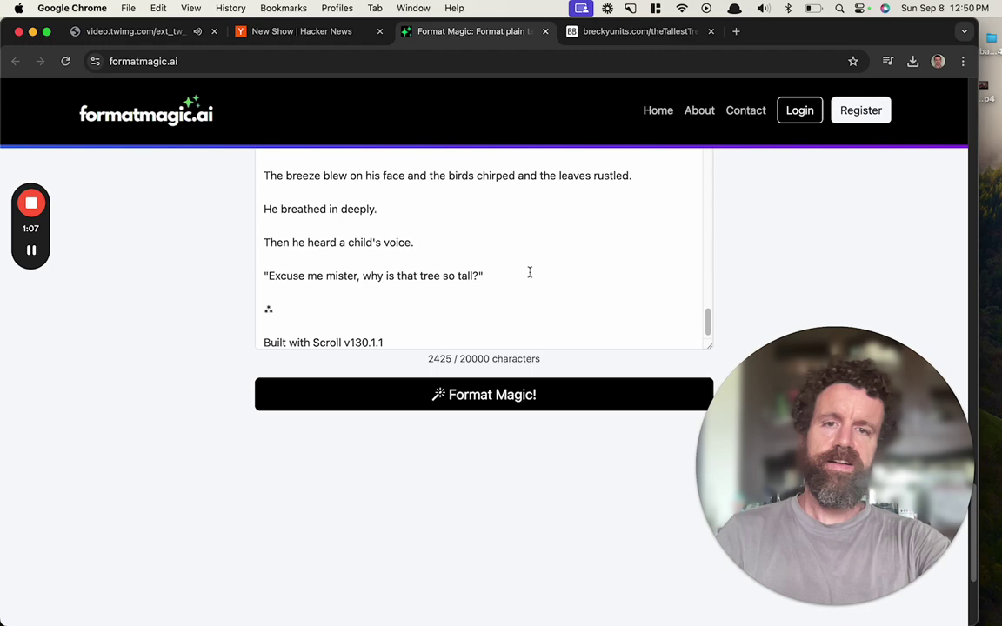
pyautogui.click(482, 396)
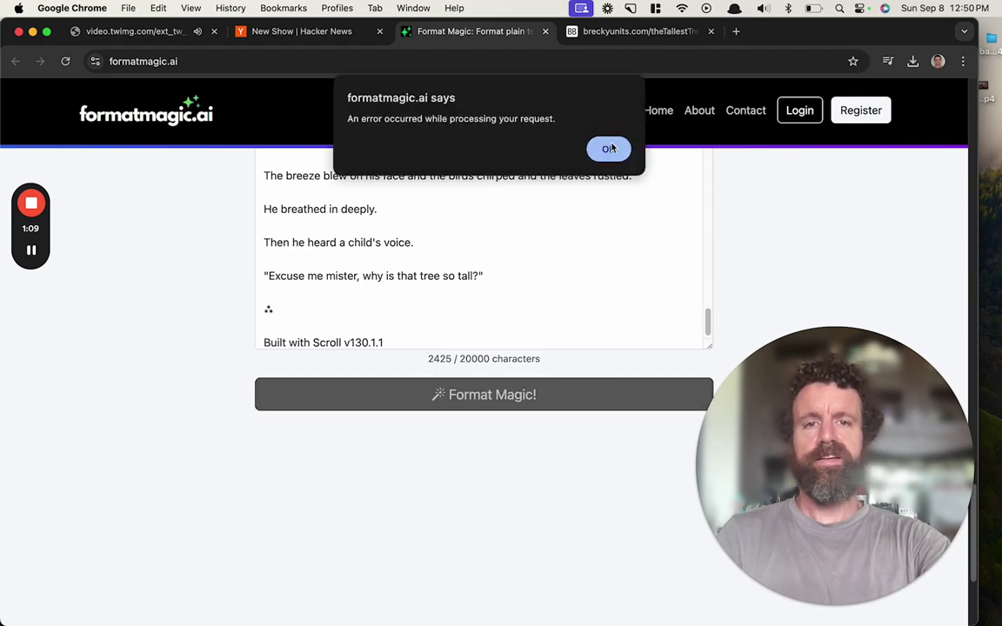
pyautogui.click(608, 149)
# - Return to the blog's list of all posts and open the post "Humans"
pyautogui.click(626, 32)
pyautogui.click(16, 62)
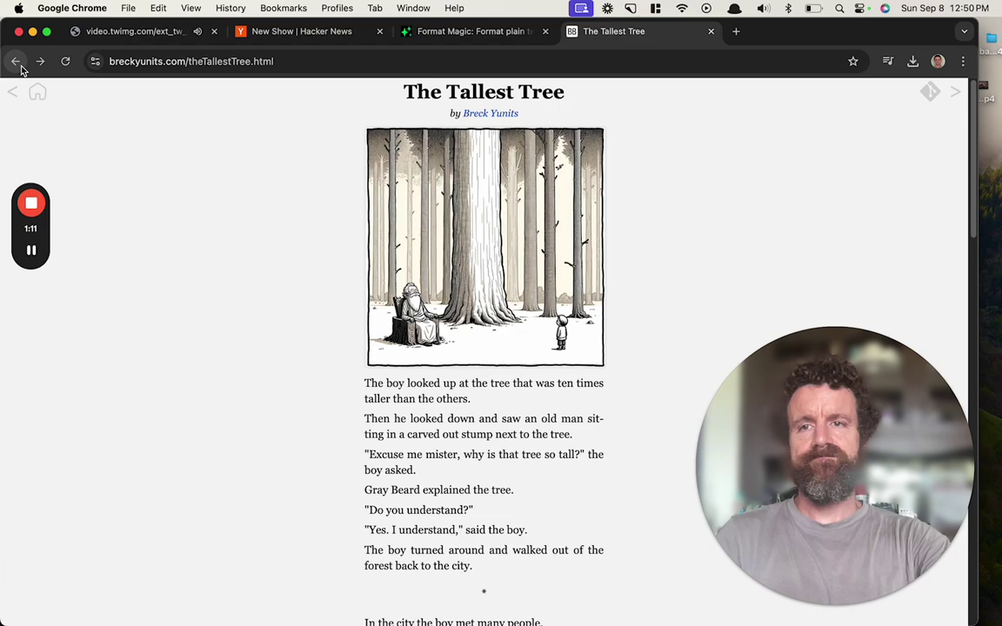
pyautogui.click(16, 63)
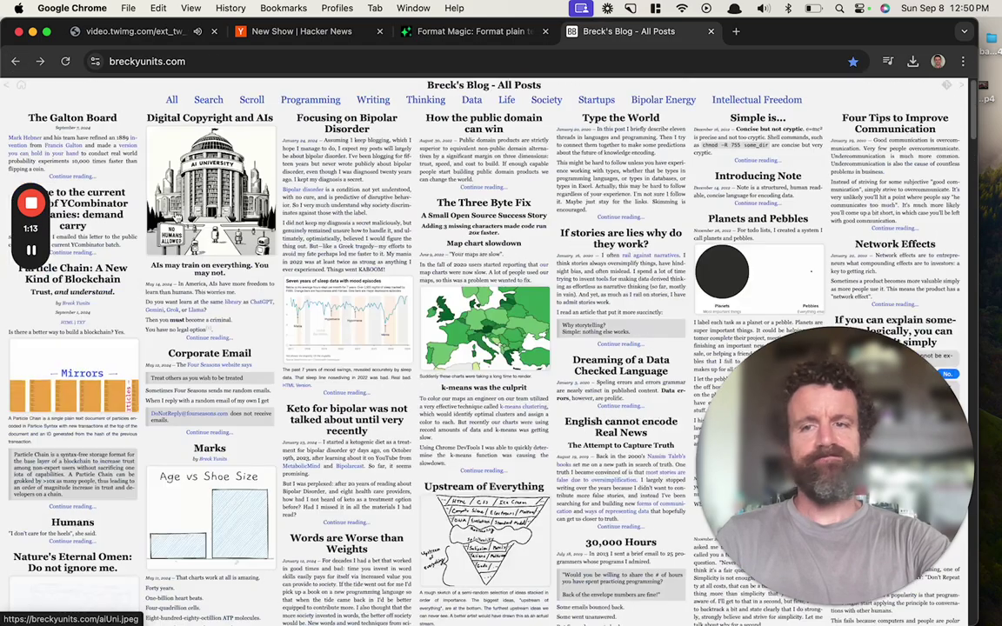
pyautogui.scroll(-5, 162, 200)
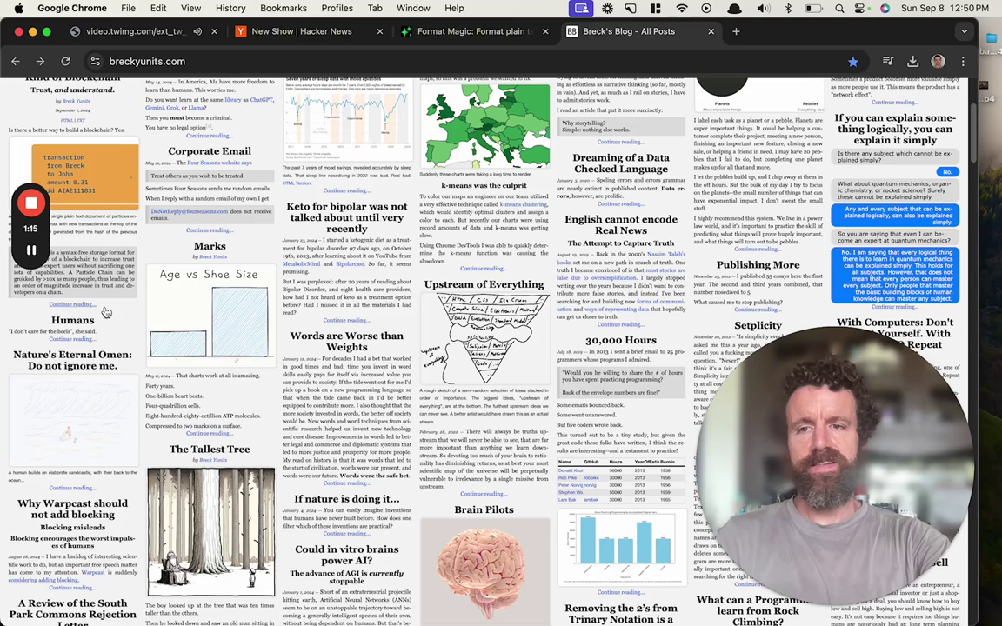
pyautogui.click(161, 201)
# - Open the Humans post's plain text version, humans.txt, and copy its entire text
pyautogui.doubleClick(260, 61)
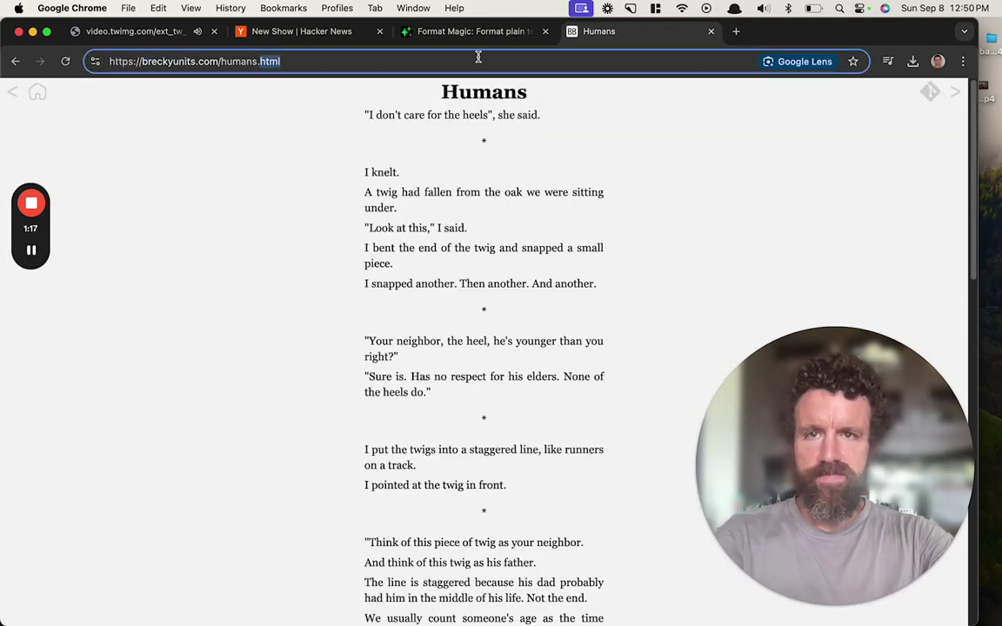
pyautogui.write('txt')
pyautogui.press('Return')
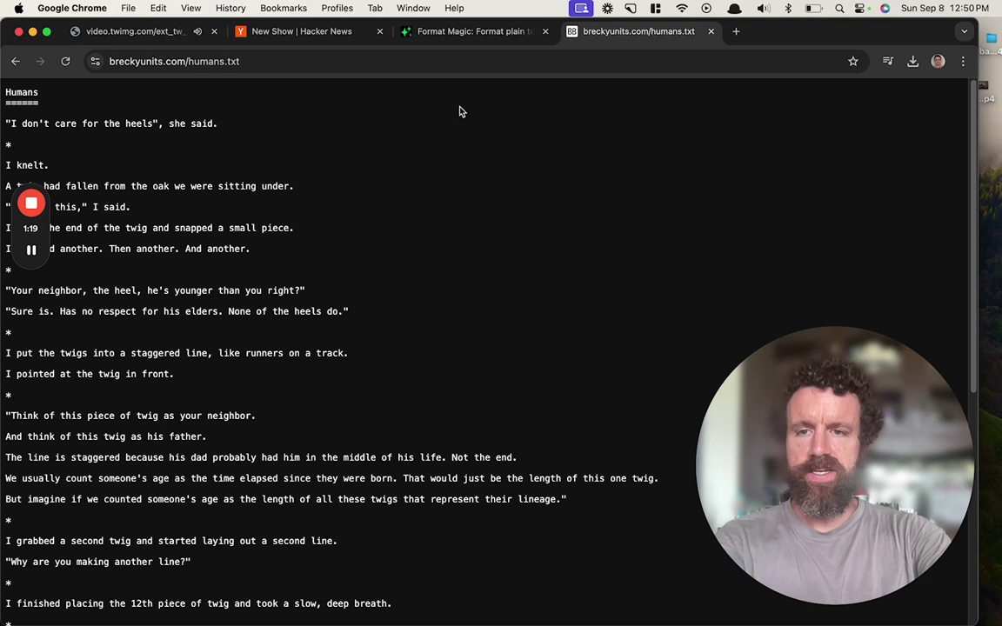
pyautogui.scroll(-15, 357, 270)
pyautogui.press('super+a')
# - Replace the text in Format Magic with the copied Humans text and try to format it
pyautogui.click(522, 32)
pyautogui.click(550, 279)
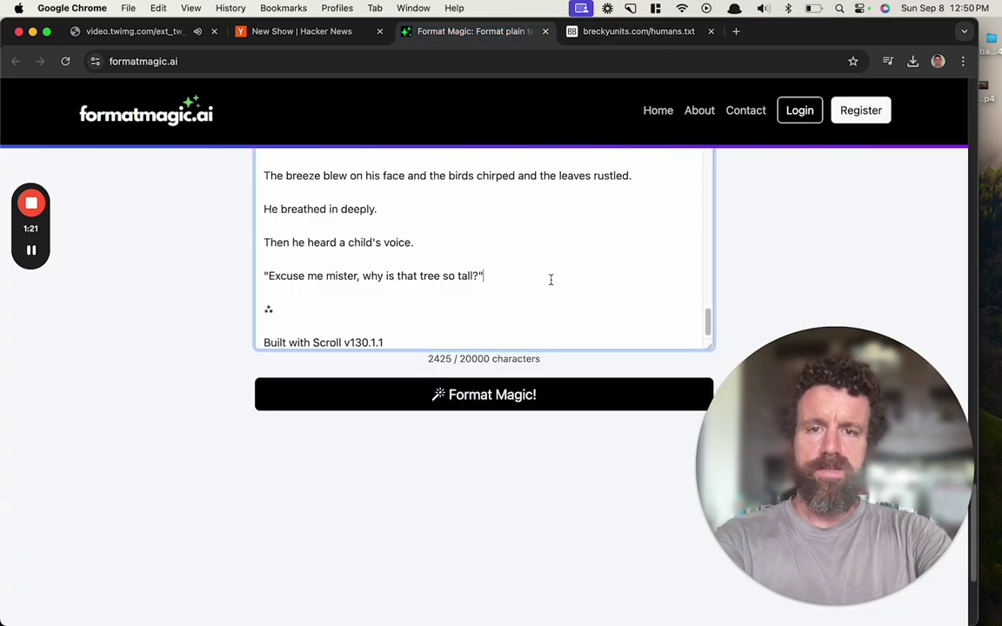
pyautogui.press('super+a')
pyautogui.press('super+v')
pyautogui.click(524, 393)
pyautogui.click(609, 150)
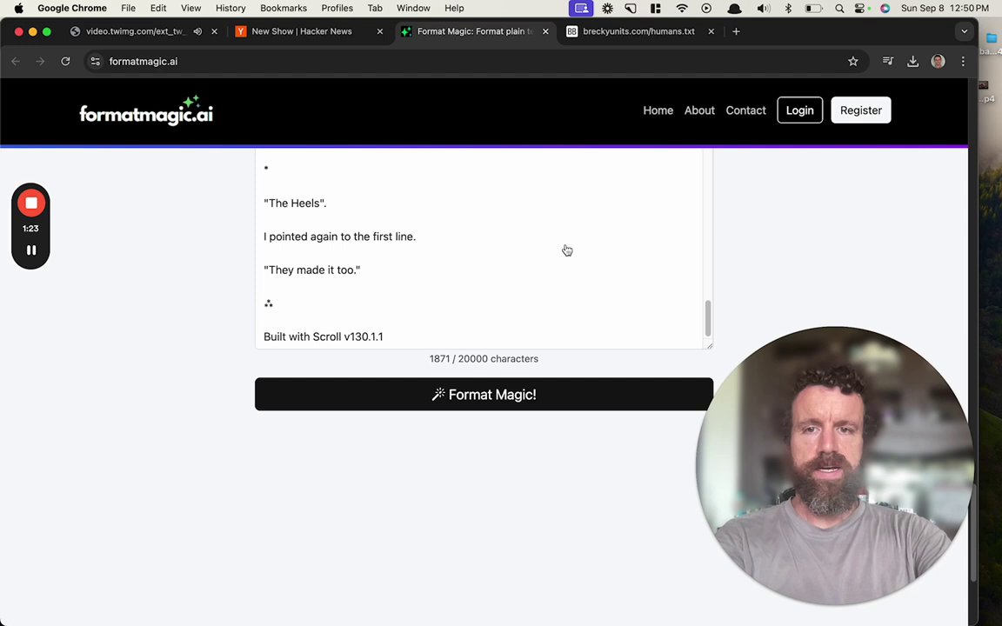
# - Delete the closing symbol and the "Built with Scroll v130.1.1" line from the end of the text
pyautogui.hotkey('shift', 'Up')
pyautogui.hotkey('shift', 'Up')
pyautogui.hotkey('shift', 'Up')
pyautogui.press('BackSpace')
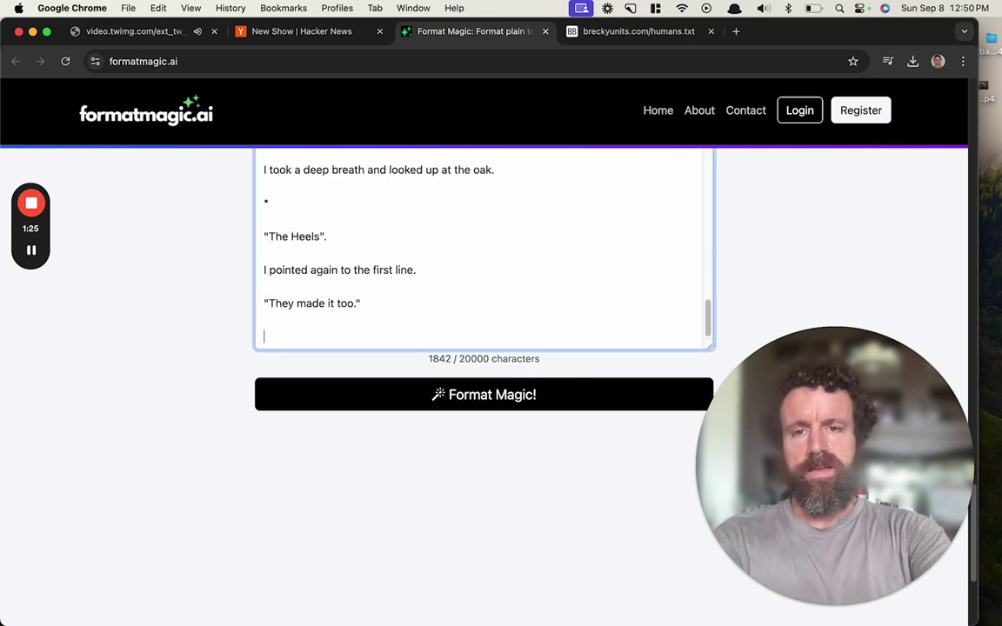
# - Remove the ====== underline below the Humans title at the start of the text and try to format it again
pyautogui.scroll(5, 483, 248)
pyautogui.press('super+Up')
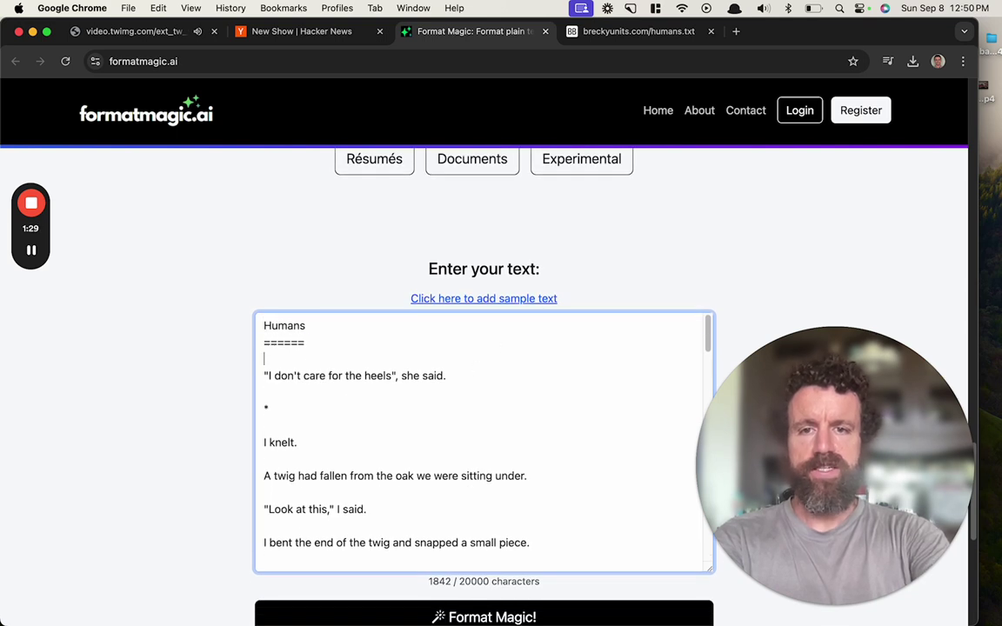
pyautogui.press('BackSpace')
pyautogui.click(403, 611)
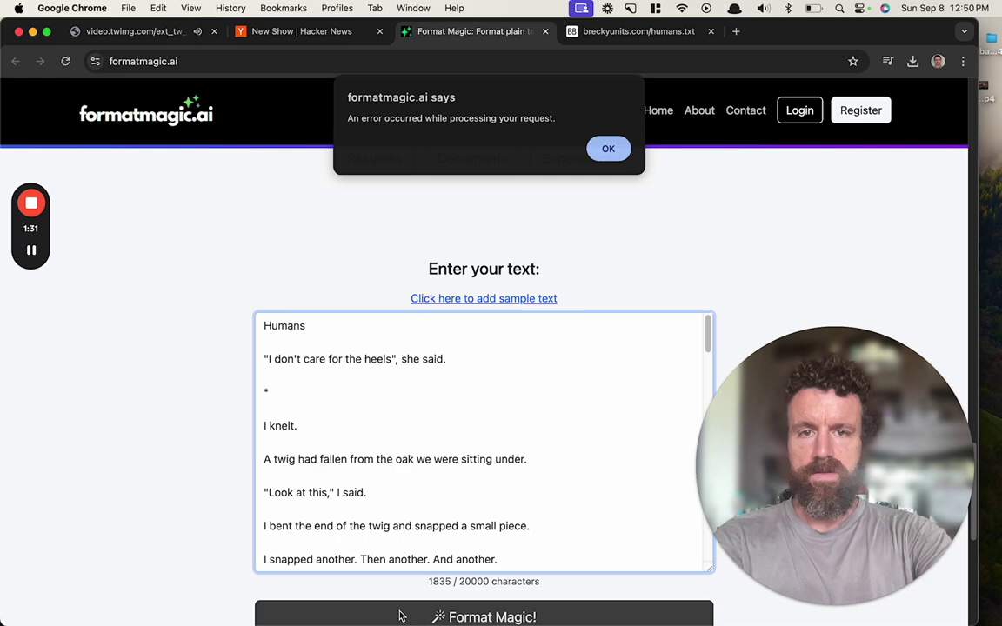
# - Open the browser's developer console, dismiss the site's error alert and read the logged error
pyautogui.press('super+alt+i')
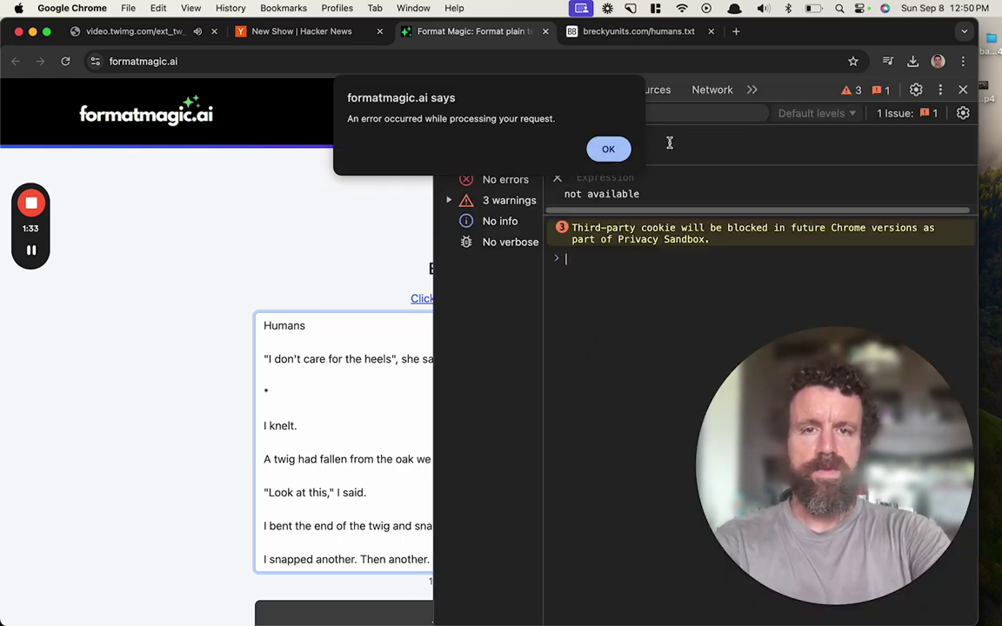
pyautogui.click(609, 150)
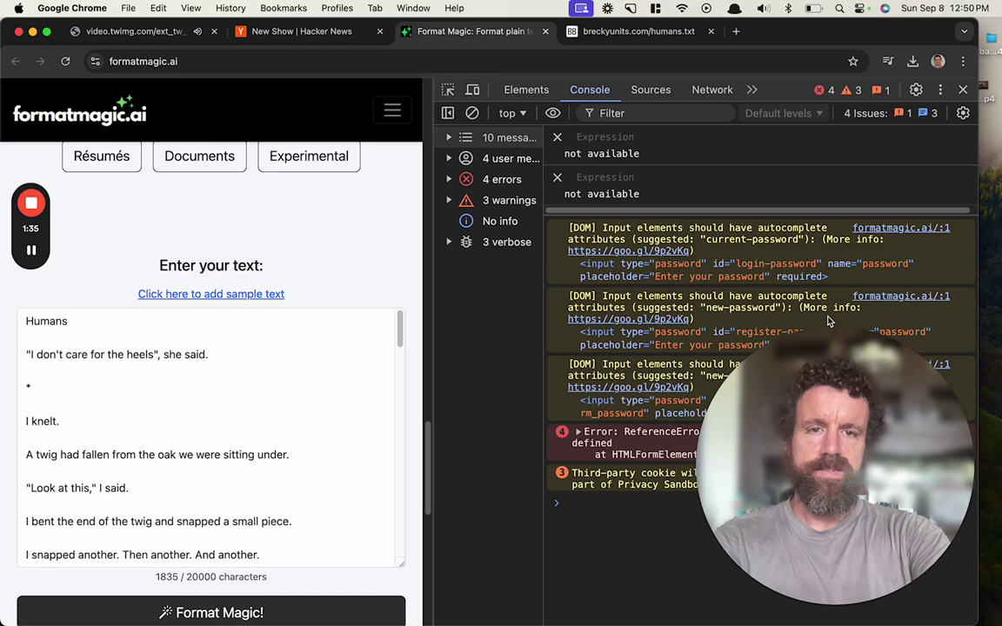
pyautogui.moveTo(776, 359); pyautogui.dragTo(253, 420)
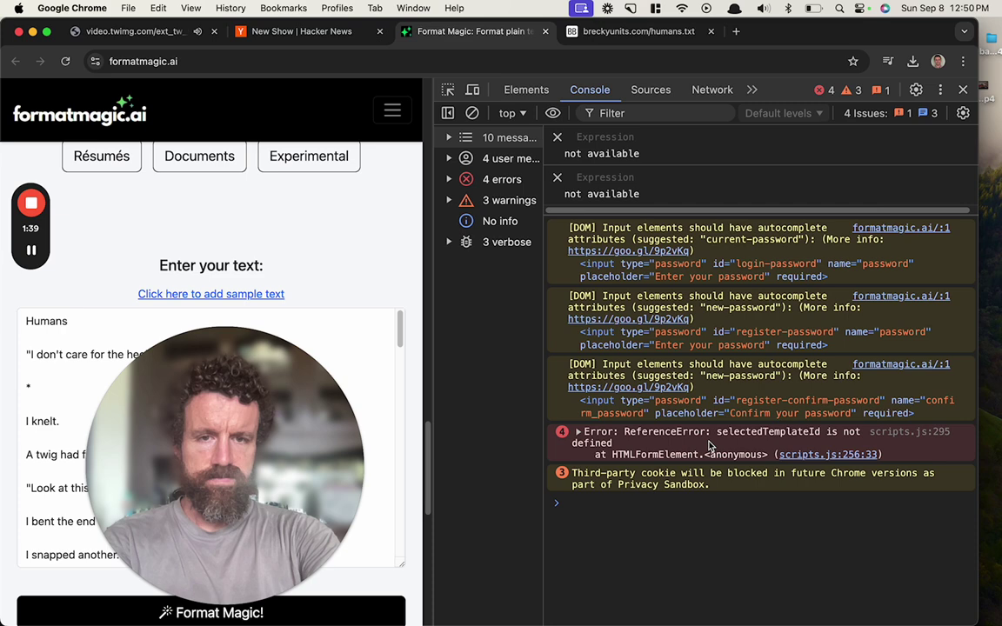
# - Select the Documents category for the templates and close the developer tools
pyautogui.scroll(1, 272, 240)
pyautogui.scroll(1, 272, 239)
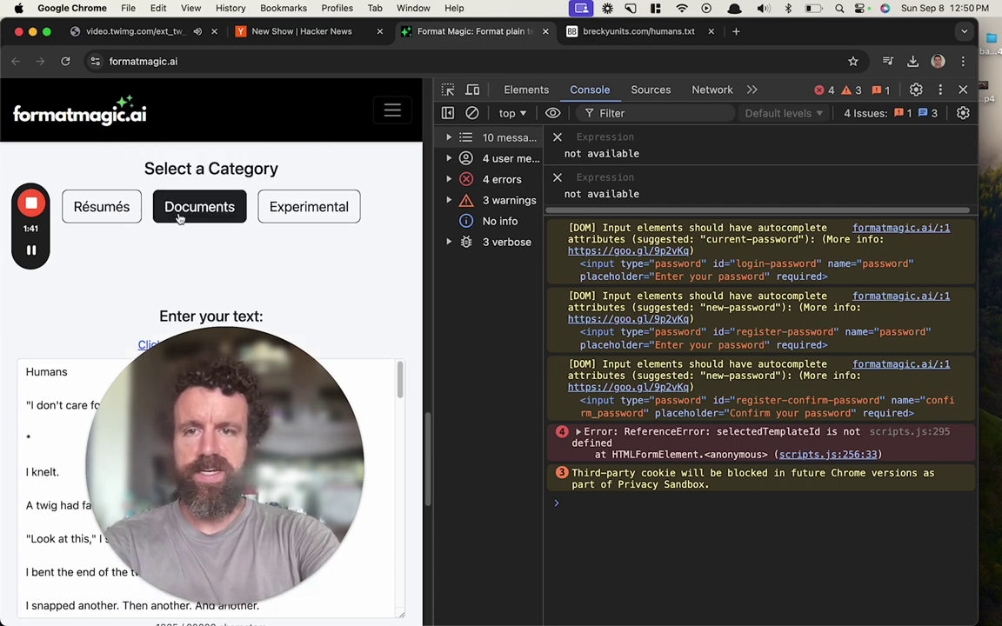
pyautogui.click(213, 215)
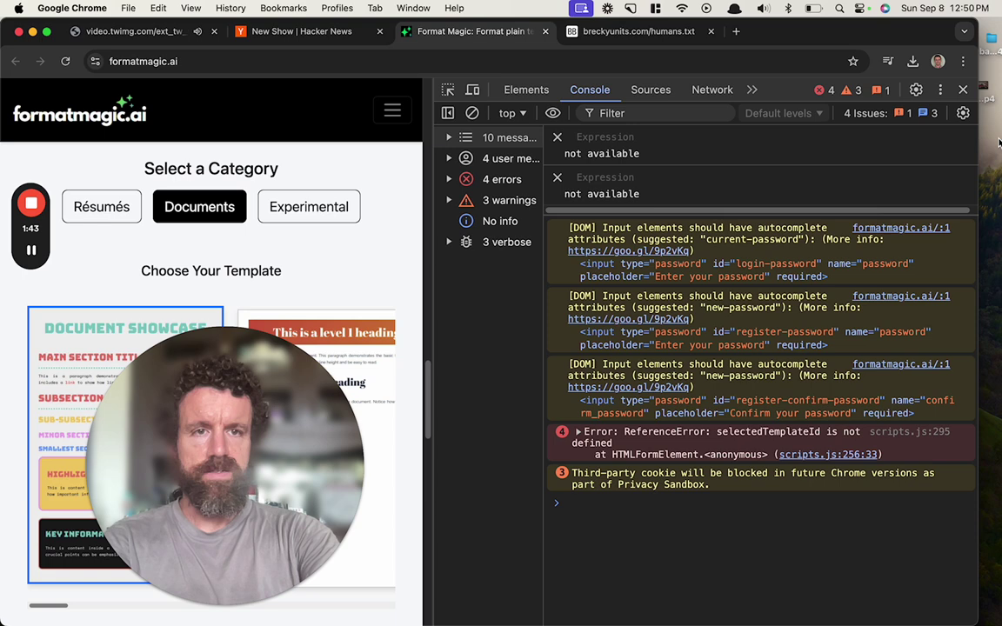
pyautogui.click(963, 89)
pyautogui.moveTo(317, 388); pyautogui.dragTo(941, 311)
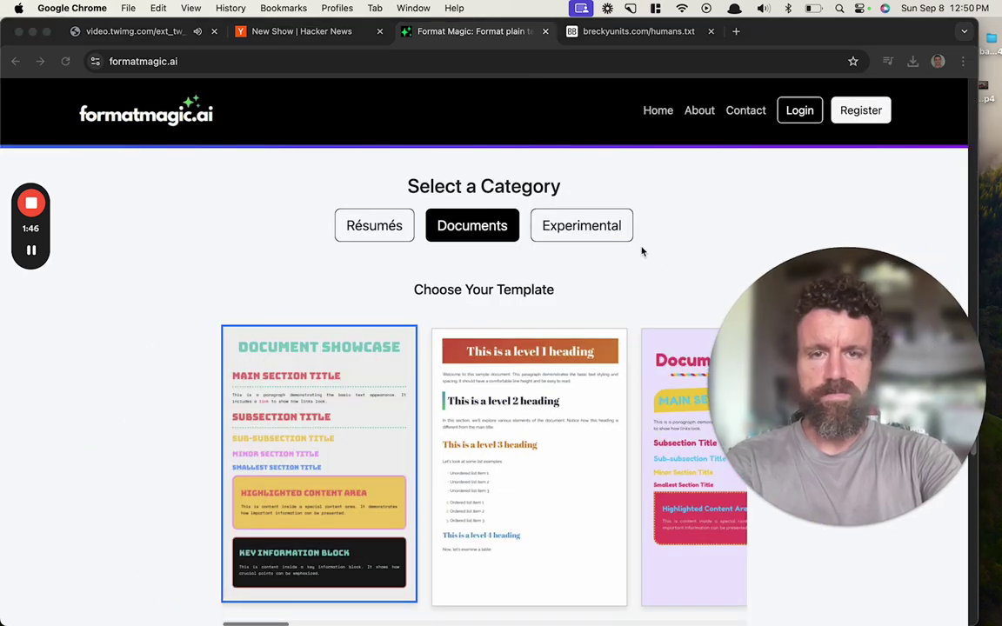
# - Look at the templates offered in the Experimental category
pyautogui.click(591, 233)
pyautogui.scroll(-5, 555, 293)
pyautogui.scroll(5, 554, 293)
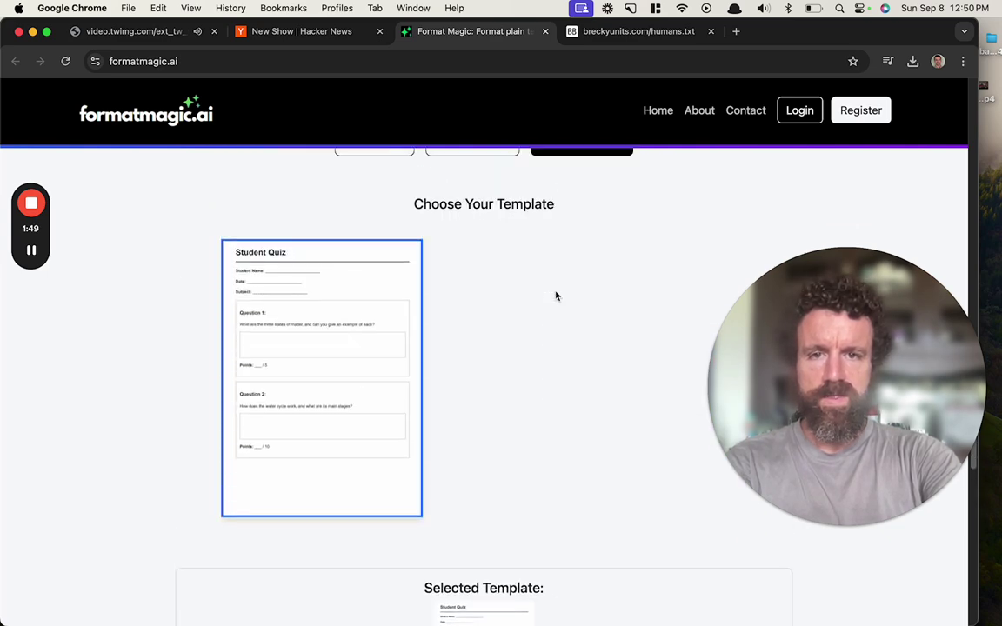
# - Switch back to the Documents category with Document Template 1 and format the Humans text into a PDF
pyautogui.click(473, 208)
pyautogui.scroll(-5, 506, 332)
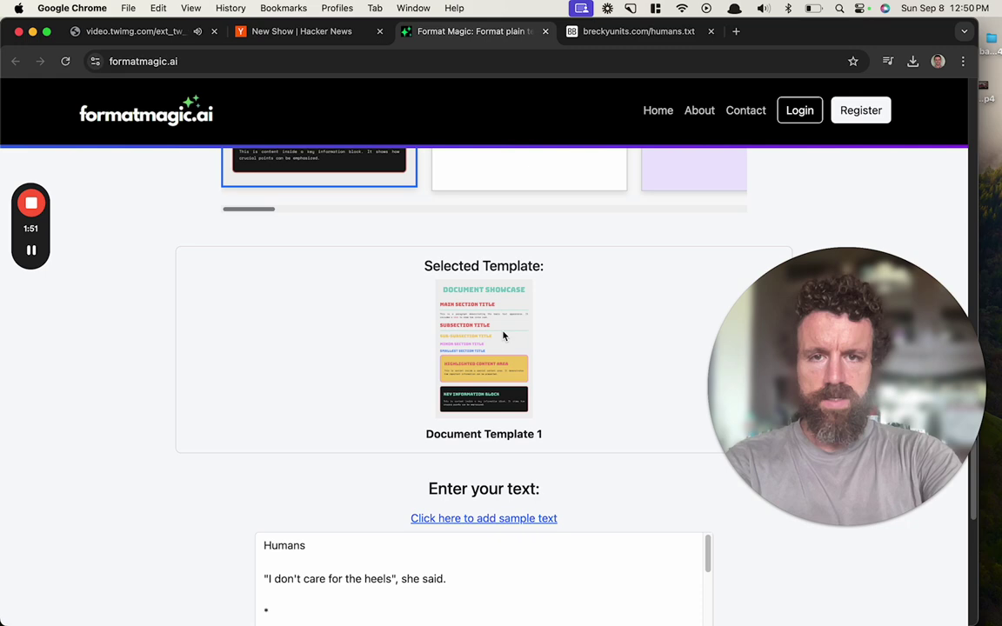
pyautogui.scroll(3, 503, 336)
pyautogui.scroll(3, 502, 336)
pyautogui.scroll(-8, 503, 334)
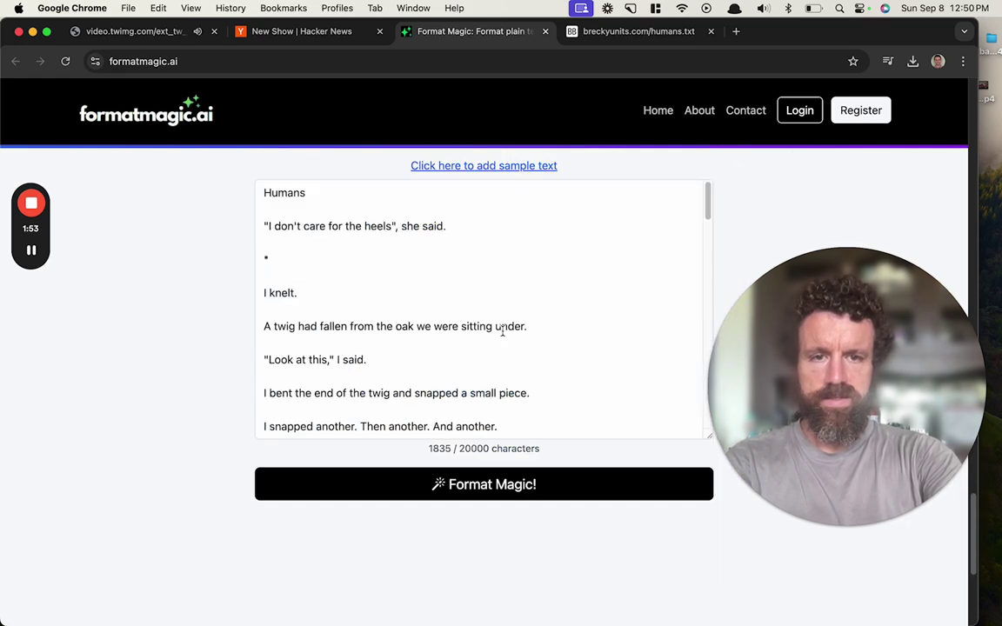
pyautogui.click(502, 331)
pyautogui.click(490, 537)
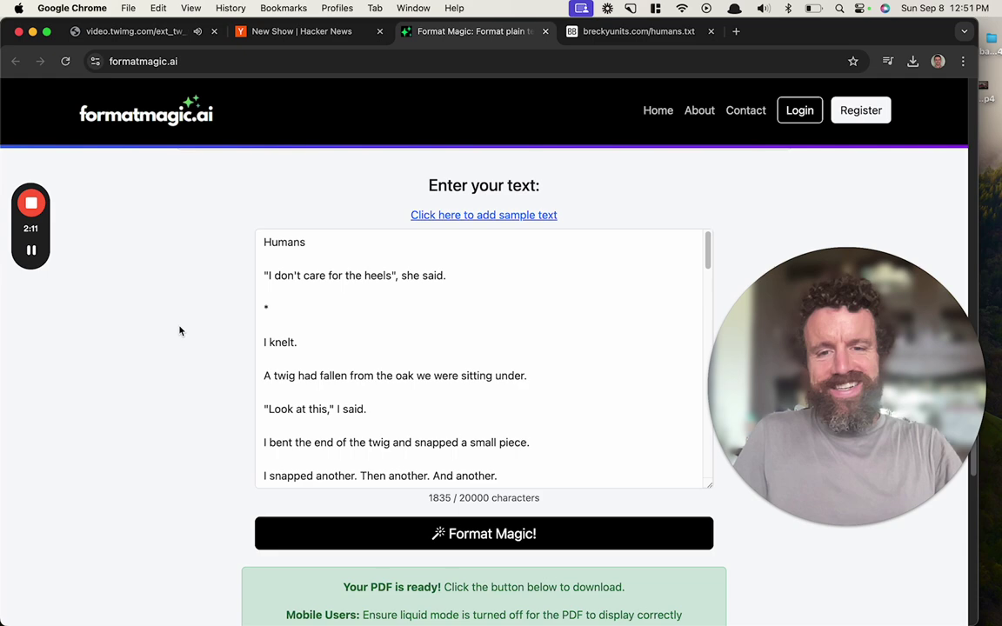
# - Read through the preview of the formatted Humans PDF from its first to its last page
pyautogui.scroll(-10, 139, 474)
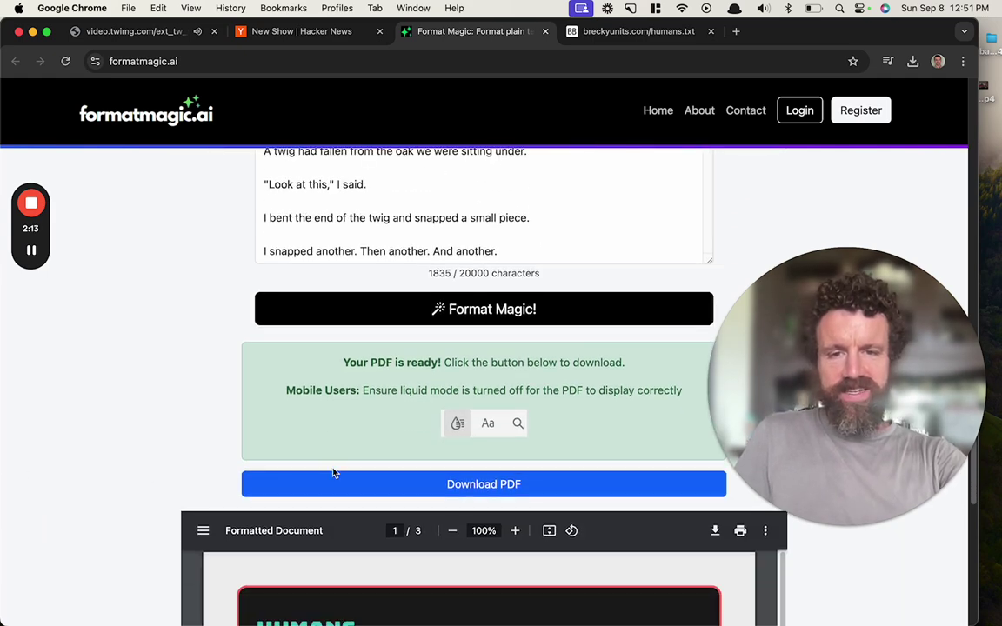
pyautogui.scroll(-5, 229, 449)
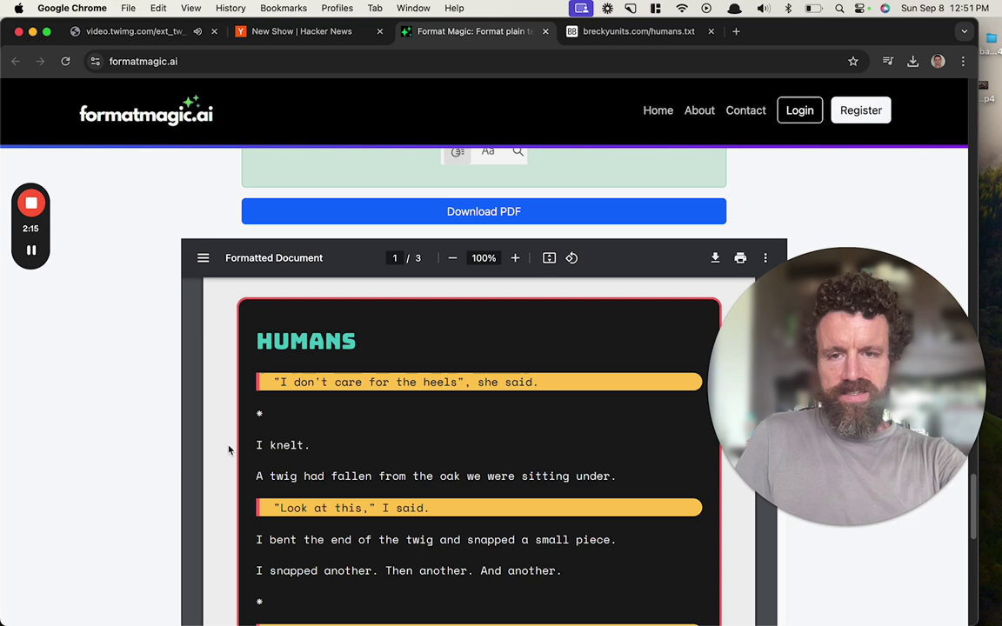
pyautogui.scroll(-15, 228, 450)
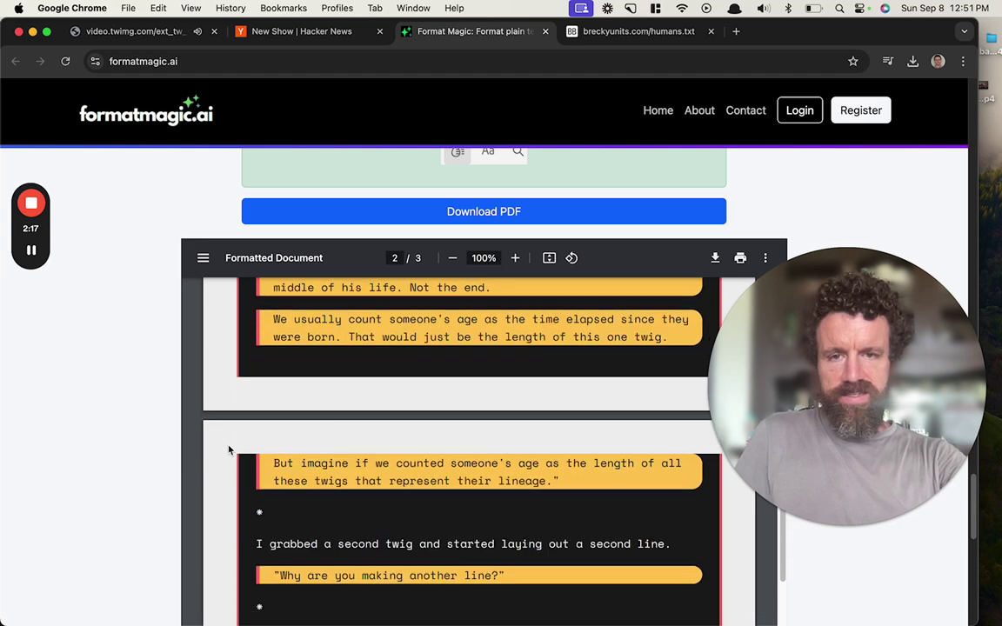
pyautogui.scroll(-5, 228, 449)
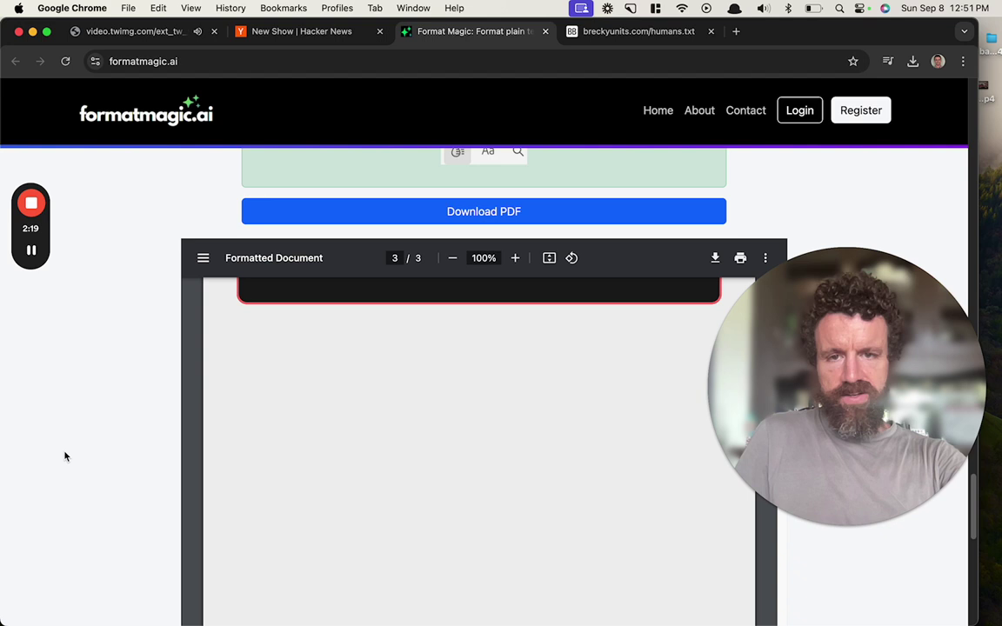
pyautogui.scroll(-5, 64, 456)
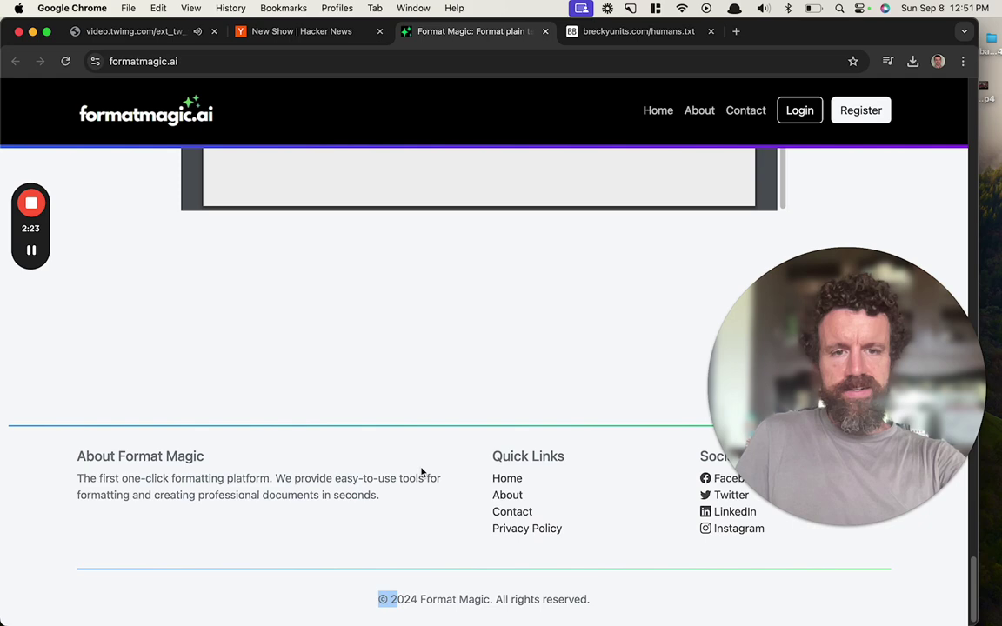
pyautogui.scroll(4, 421, 472)
pyautogui.scroll(20, 421, 472)
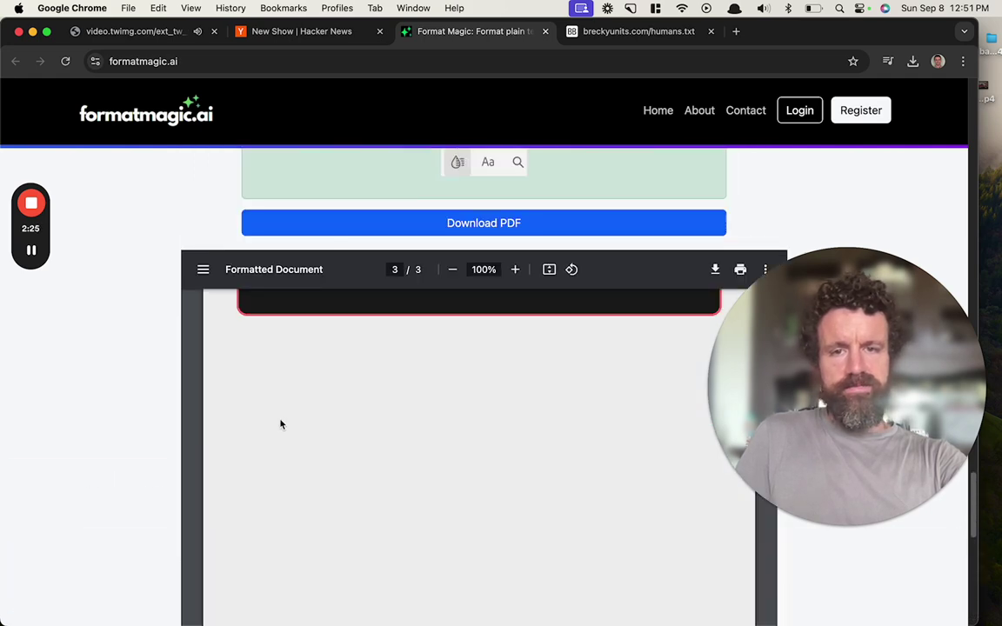
# - Review the site from its introduction to the template chooser, switch to the Résumés category and look at its templates
pyautogui.scroll(10, 158, 392)
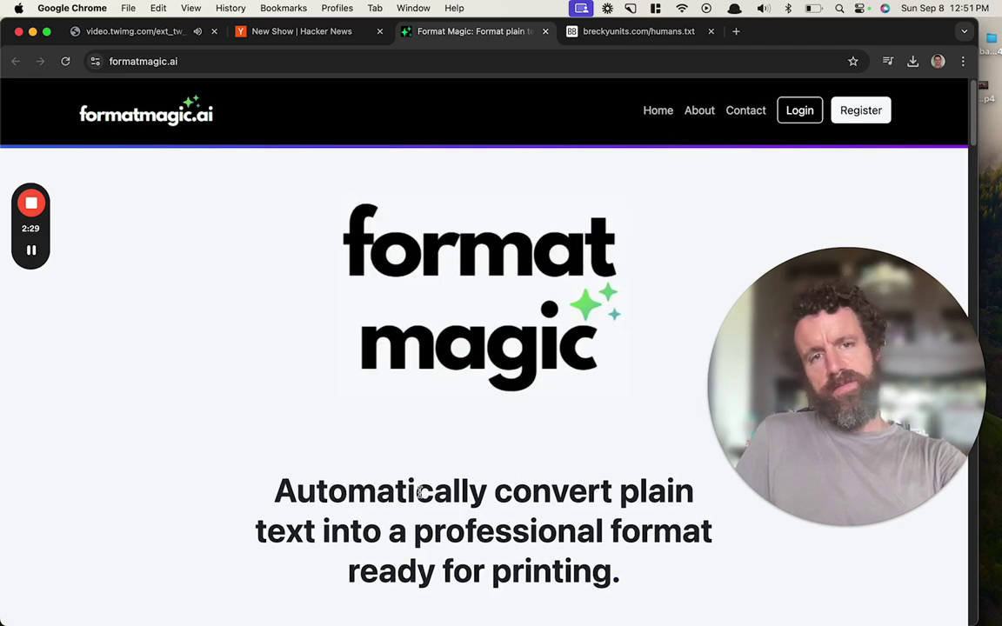
pyautogui.scroll(-15, 177, 308)
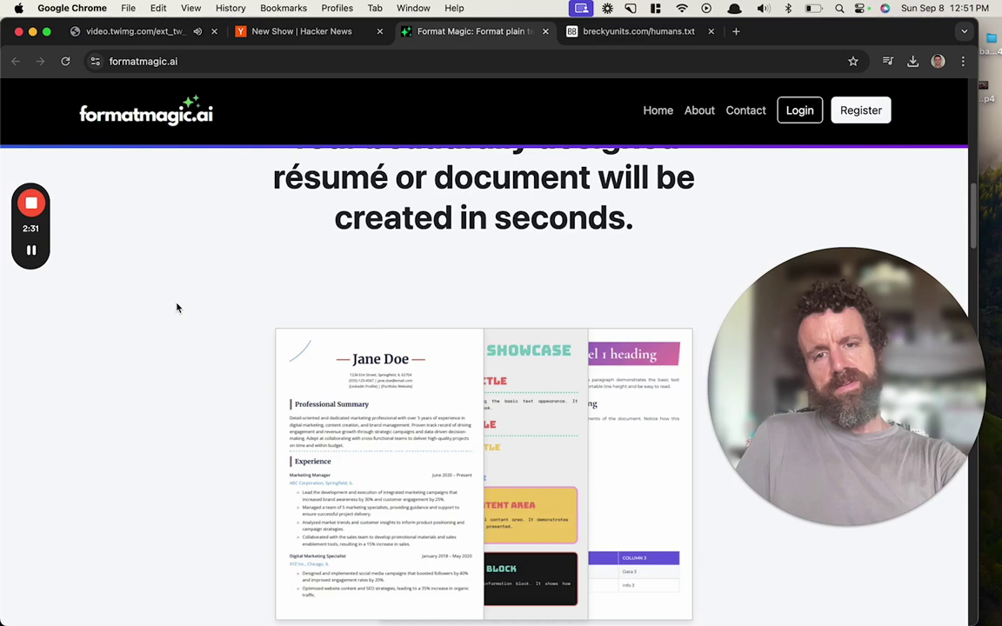
pyautogui.scroll(-8, 174, 303)
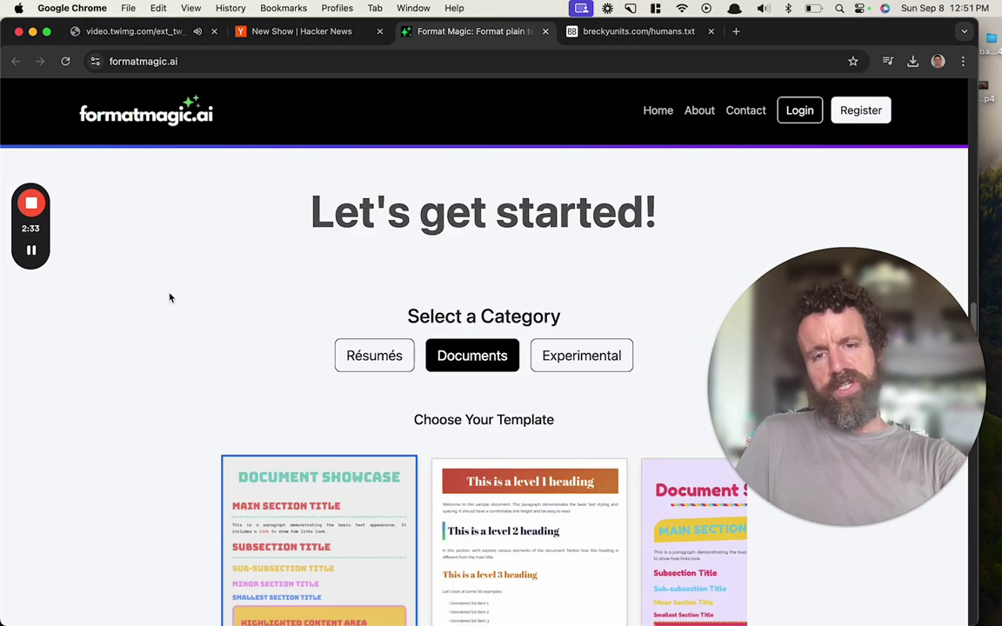
pyautogui.scroll(-5, 170, 296)
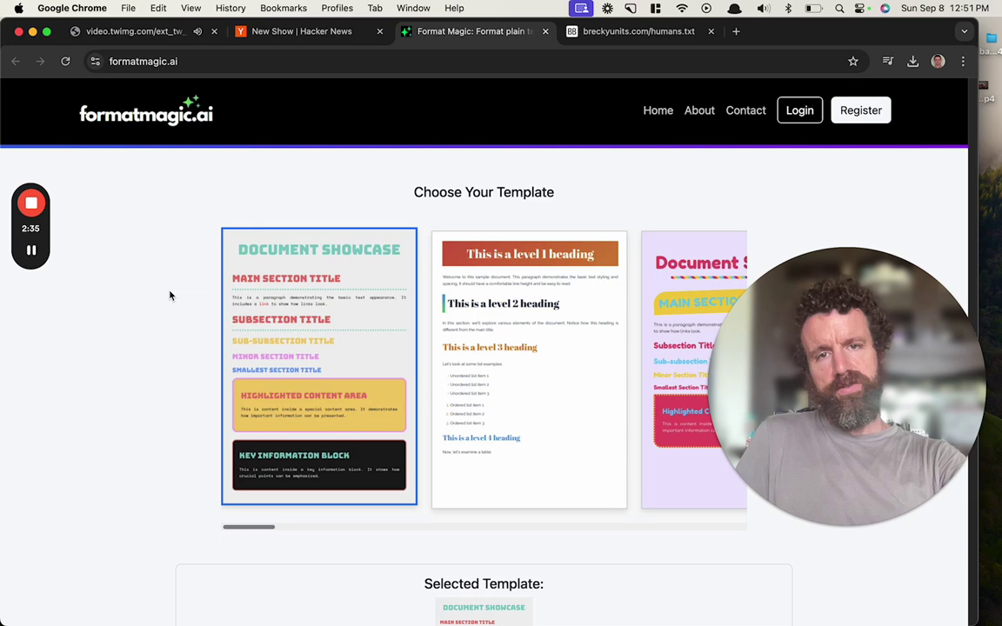
pyautogui.scroll(3, 530, 292)
pyautogui.click(561, 257)
pyautogui.click(477, 254)
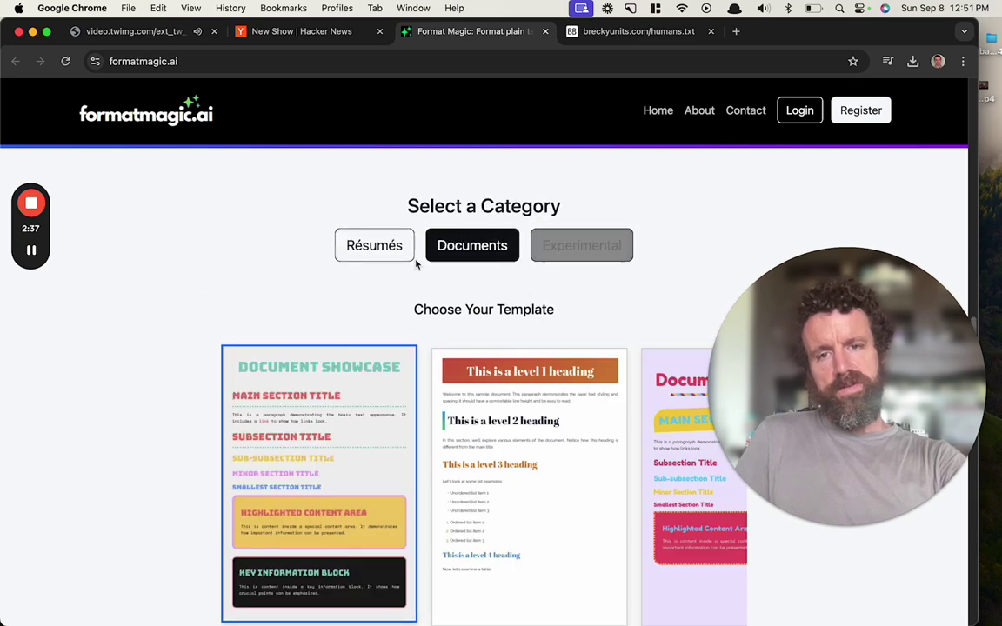
pyautogui.click(399, 259)
pyautogui.scroll(-3, 199, 348)
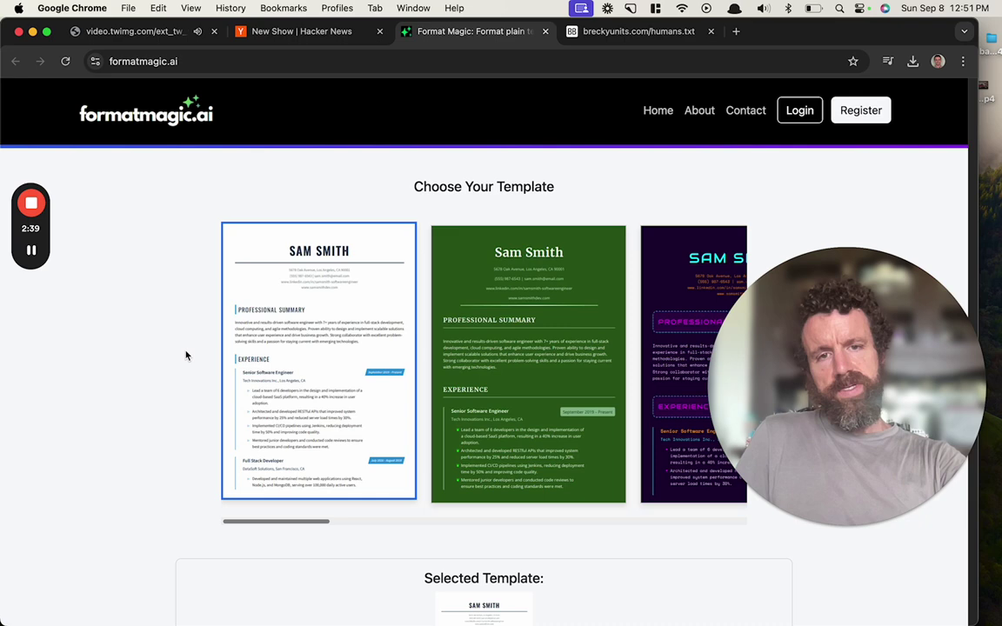
pyautogui.moveTo(291, 519); pyautogui.dragTo(1, 465)
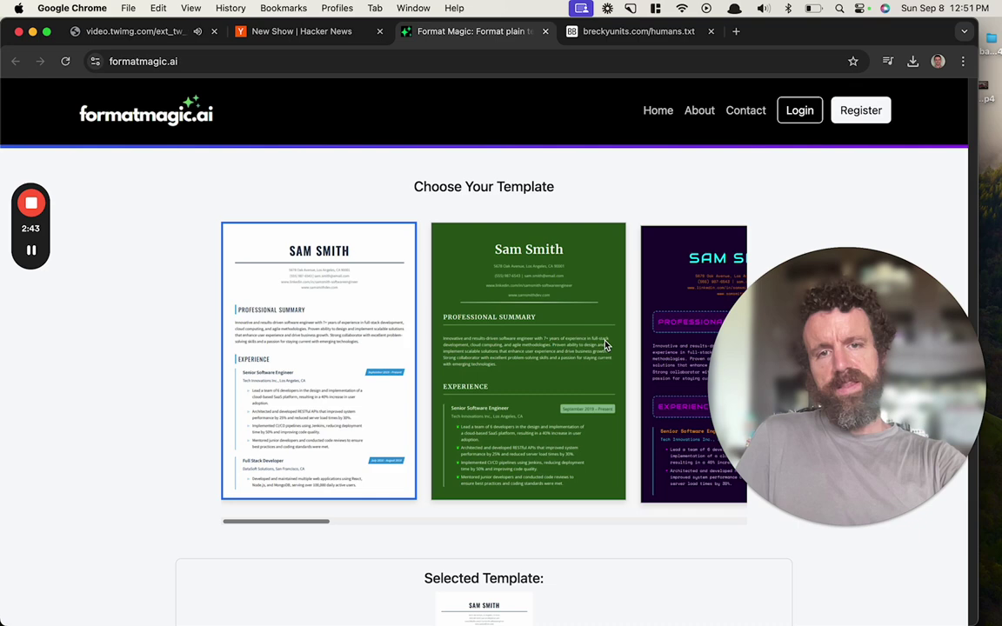
pyautogui.moveTo(291, 526); pyautogui.dragTo(259, 518)
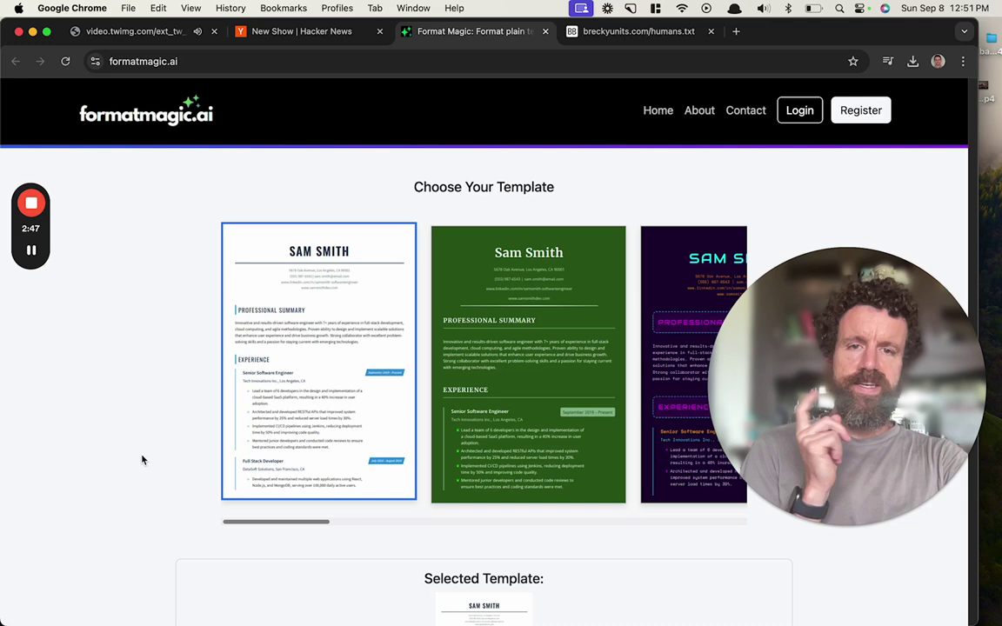
# - Return to the Documents category and browse further along its row of templates
pyautogui.scroll(2, 141, 458)
pyautogui.click(474, 228)
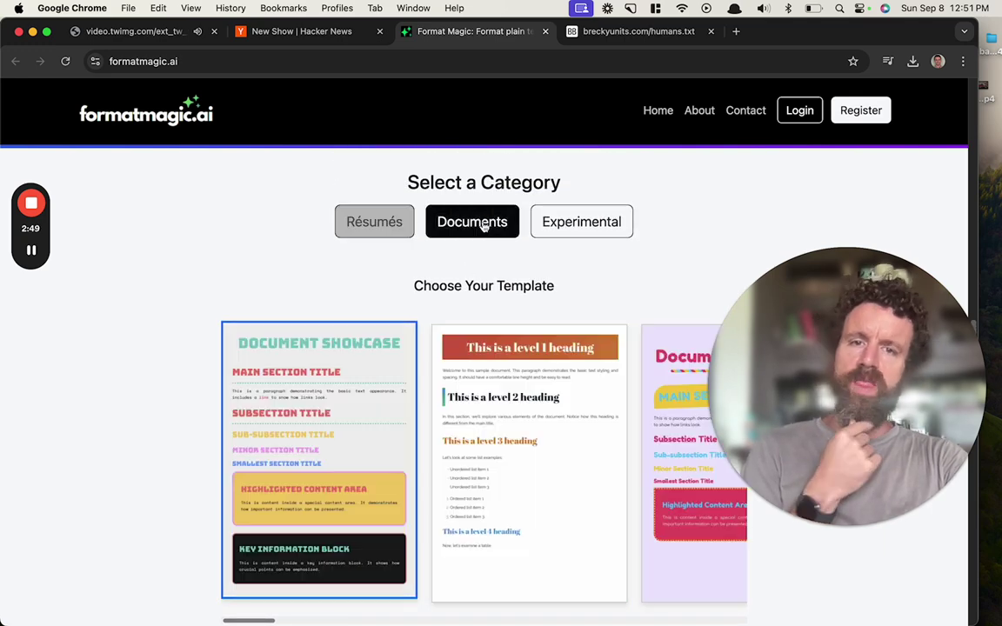
pyautogui.scroll(-1, 254, 618)
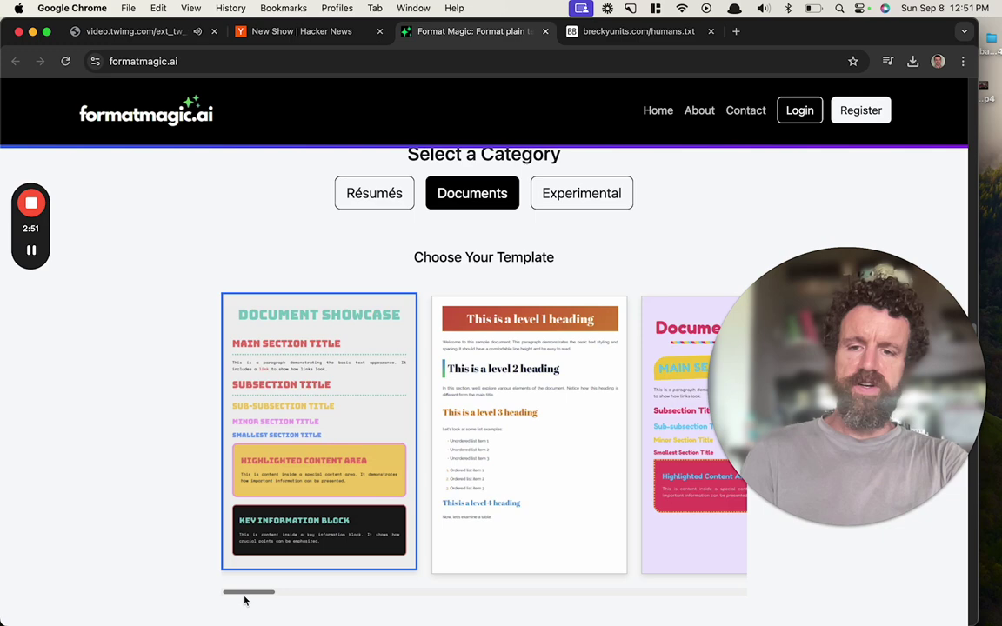
pyautogui.moveTo(273, 598); pyautogui.dragTo(642, 597)
pyautogui.scroll(-20, 125, 559)
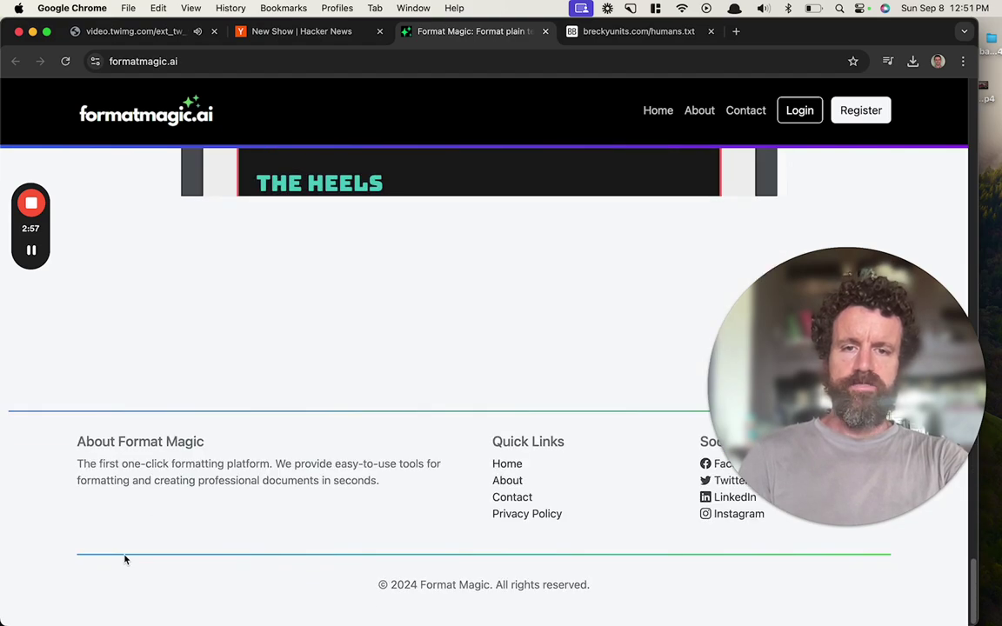
pyautogui.scroll(10, 125, 559)
pyautogui.scroll(15, 126, 559)
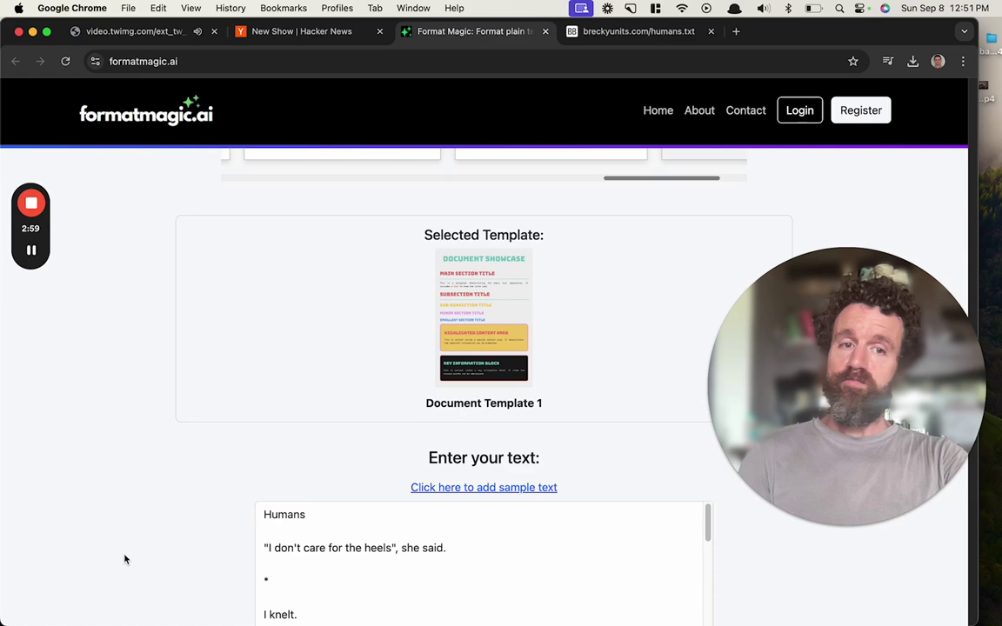
pyautogui.scroll(5, 120, 530)
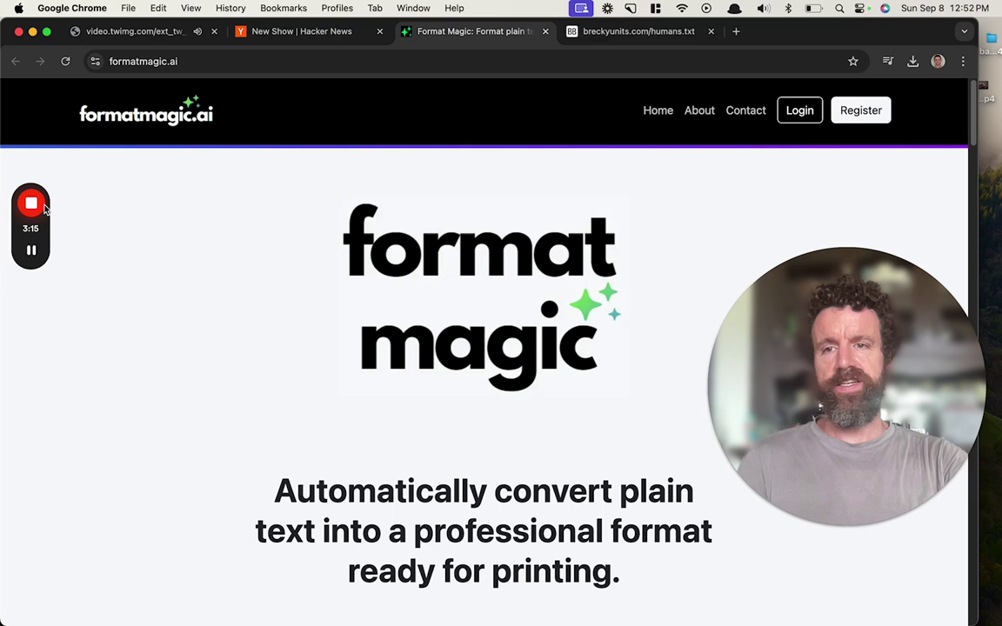
pyautogui.moveTo(37, 207)
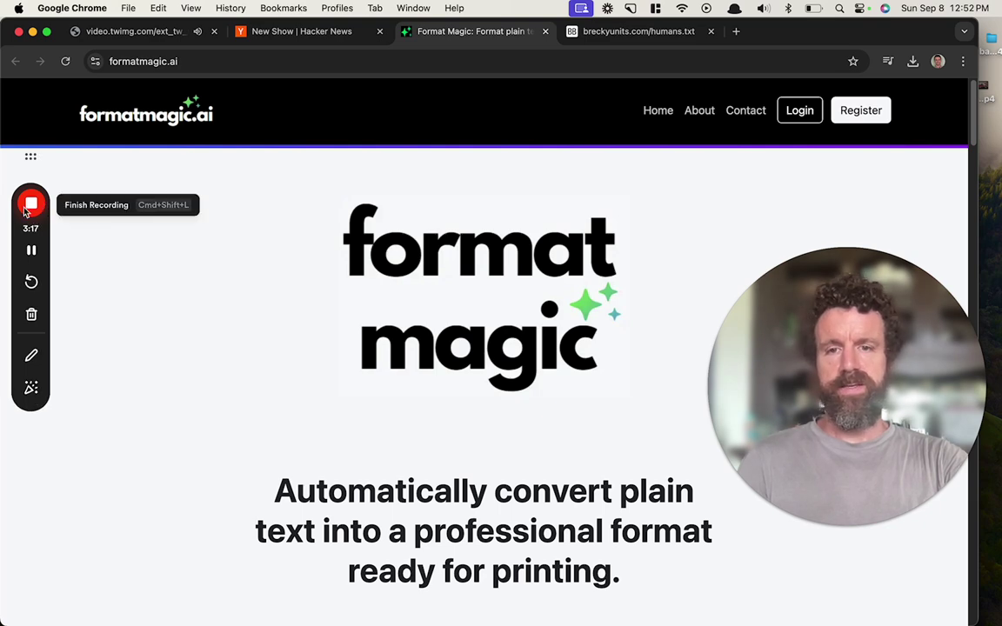